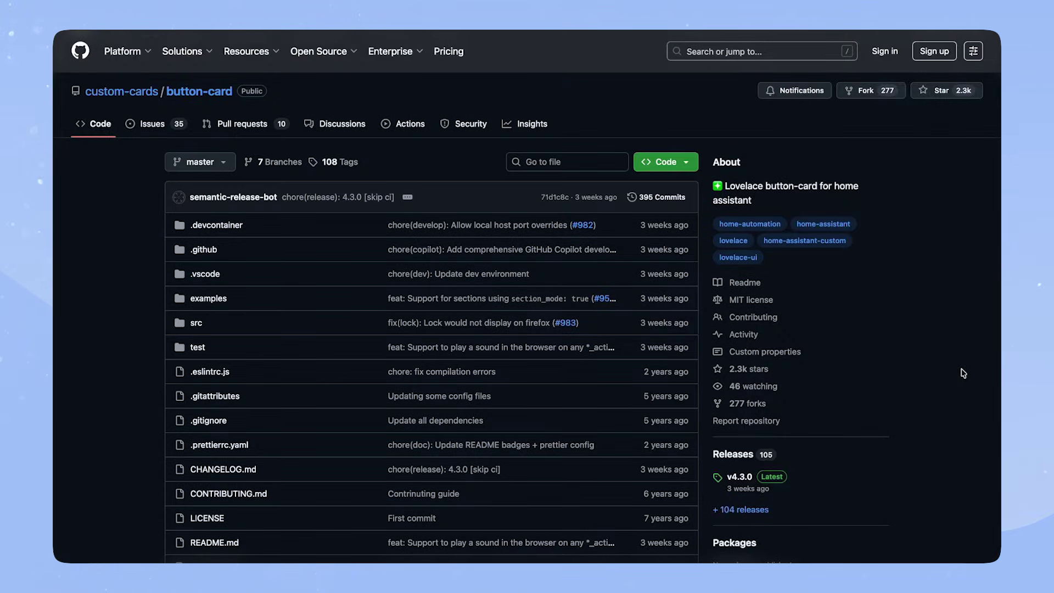
Step: Jump to the README's Configuration Templates section and highlight the button_card_templates example code
{"action": "scroll", "coordinate": [766, 361], "scroll_direction": "down", "scroll_amount": 10}
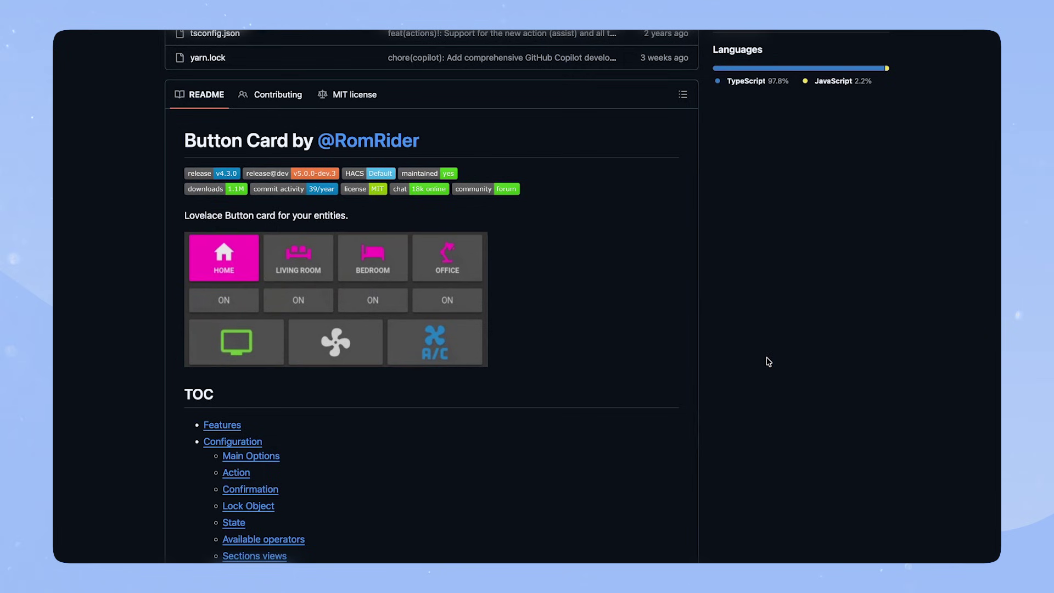
{"action": "scroll", "coordinate": [299, 435], "scroll_direction": "down", "scroll_amount": 5}
{"action": "scroll", "coordinate": [435, 419], "scroll_direction": "down", "scroll_amount": 2}
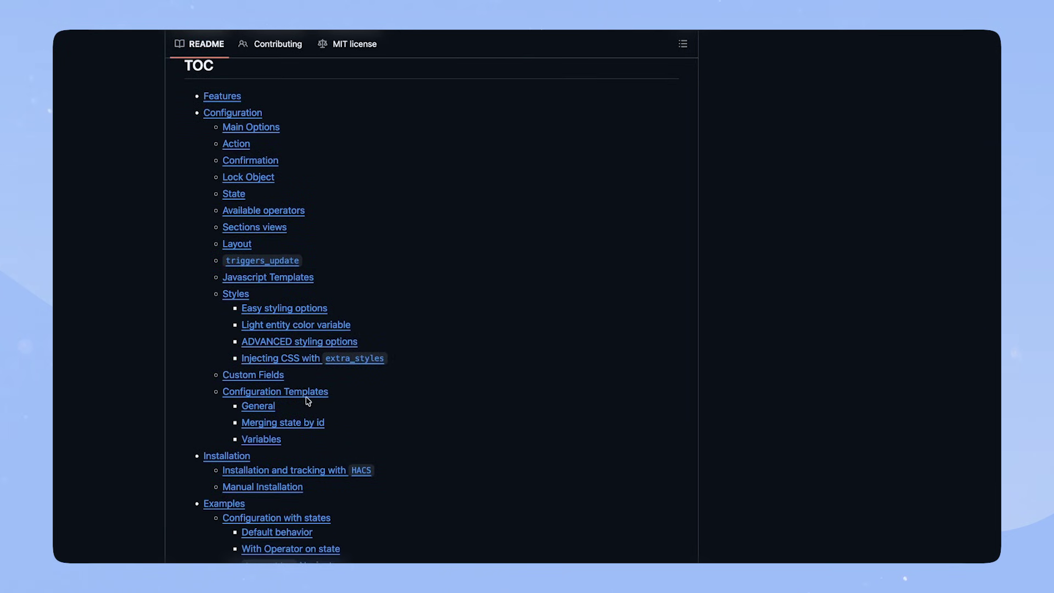
{"action": "left_click", "coordinate": [305, 396]}
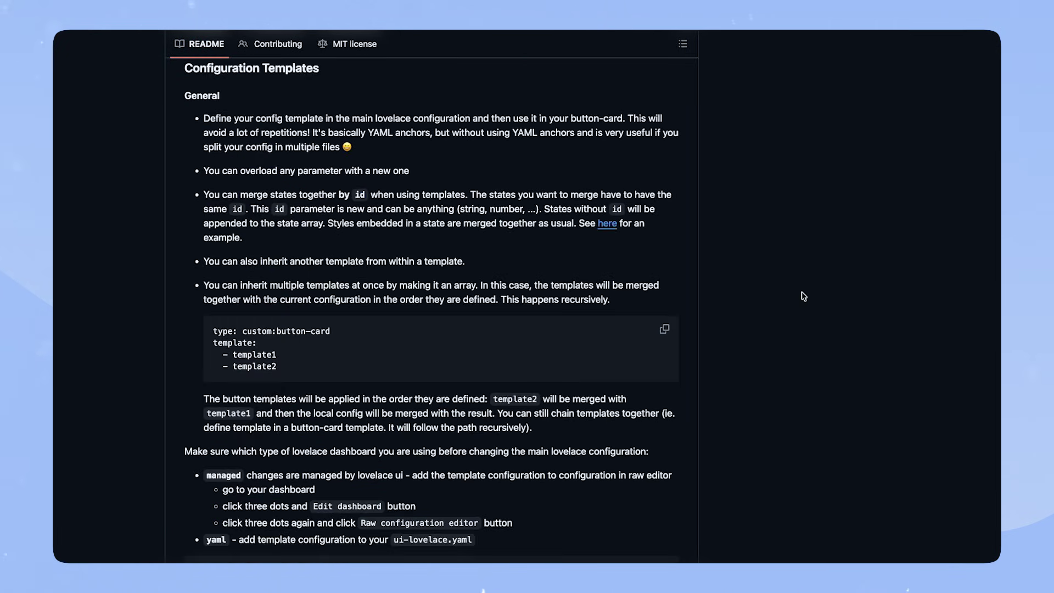
{"action": "scroll", "coordinate": [796, 332], "scroll_direction": "down", "scroll_amount": 6}
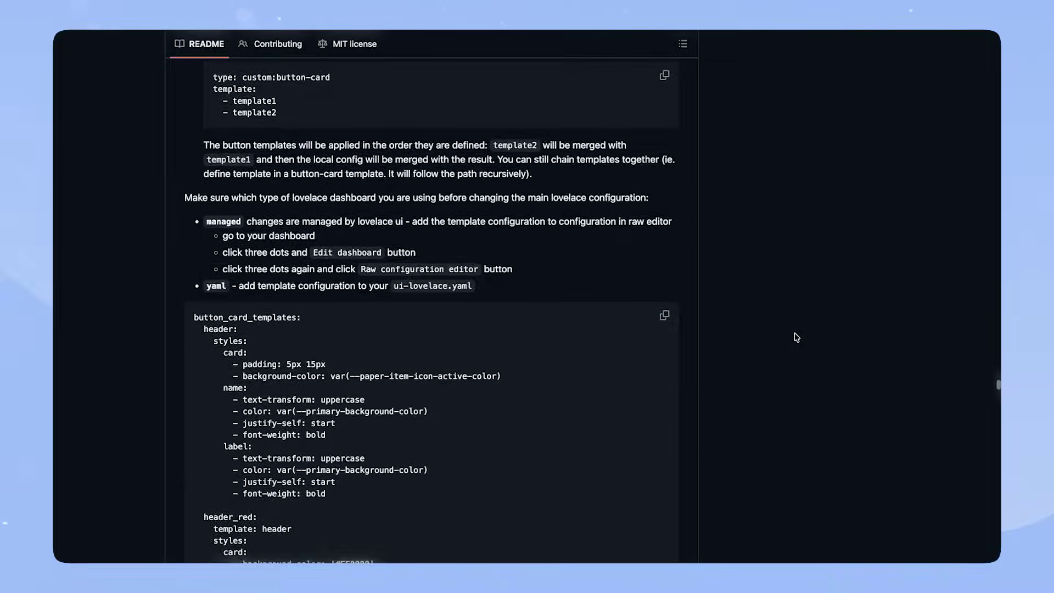
{"action": "left_click_drag", "start_coordinate": [196, 242], "coordinate": [414, 494]}
{"action": "left_click", "coordinate": [461, 518]}
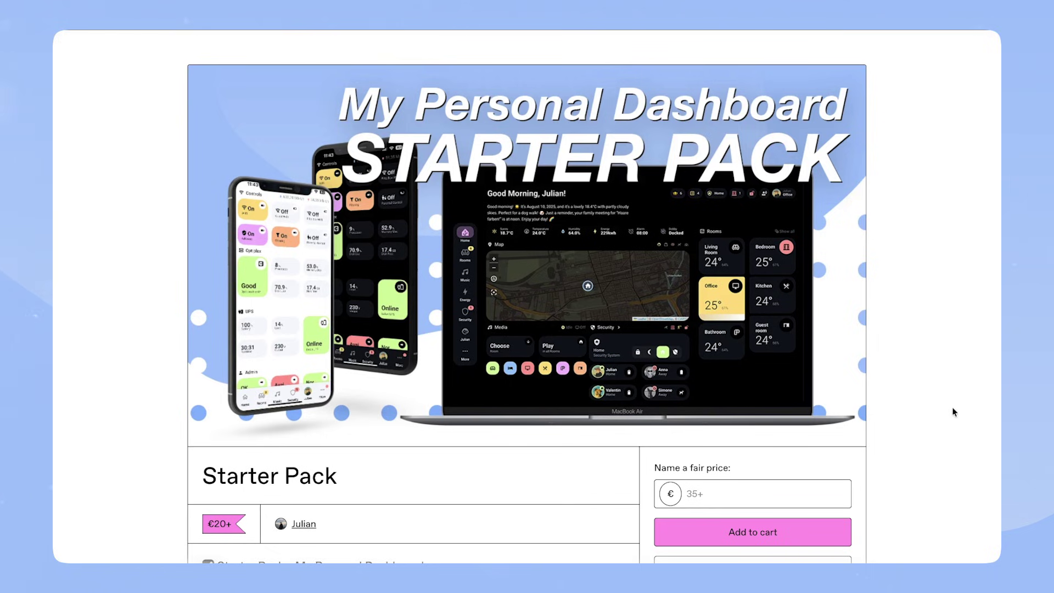
Step: Browse the Starter Pack page, then open switch_template.yaml from the downloaded Button_Card_templates folder
{"action": "scroll", "coordinate": [942, 412], "scroll_direction": "down", "scroll_amount": 6}
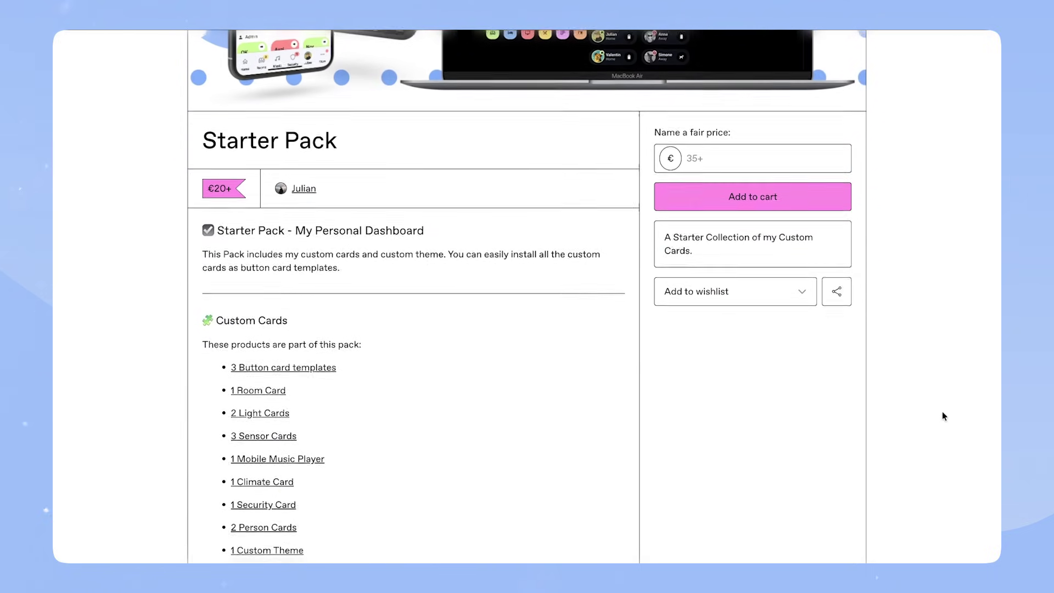
{"action": "scroll", "coordinate": [942, 414], "scroll_direction": "down", "scroll_amount": 2}
{"action": "scroll", "coordinate": [942, 415], "scroll_direction": "up", "scroll_amount": 8}
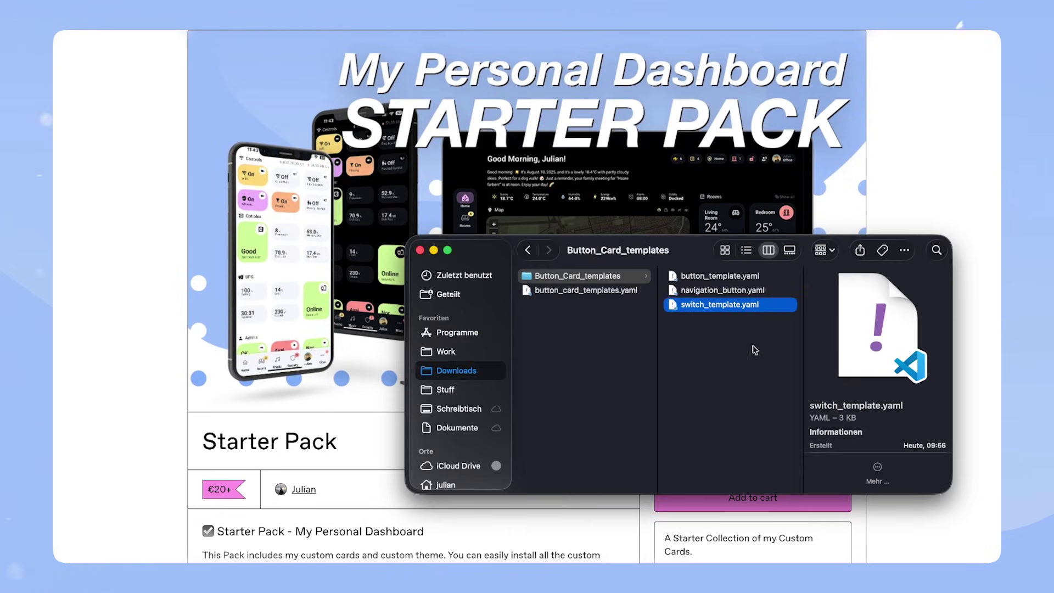
{"action": "left_click", "coordinate": [606, 369]}
{"action": "left_click", "coordinate": [612, 281]}
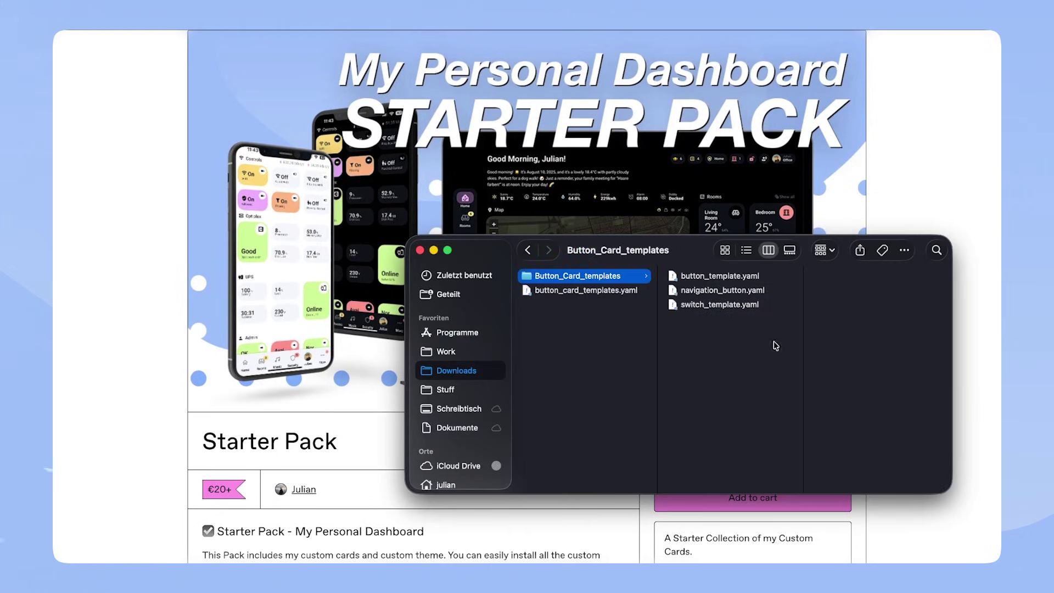
{"action": "double_click", "coordinate": [706, 305]}
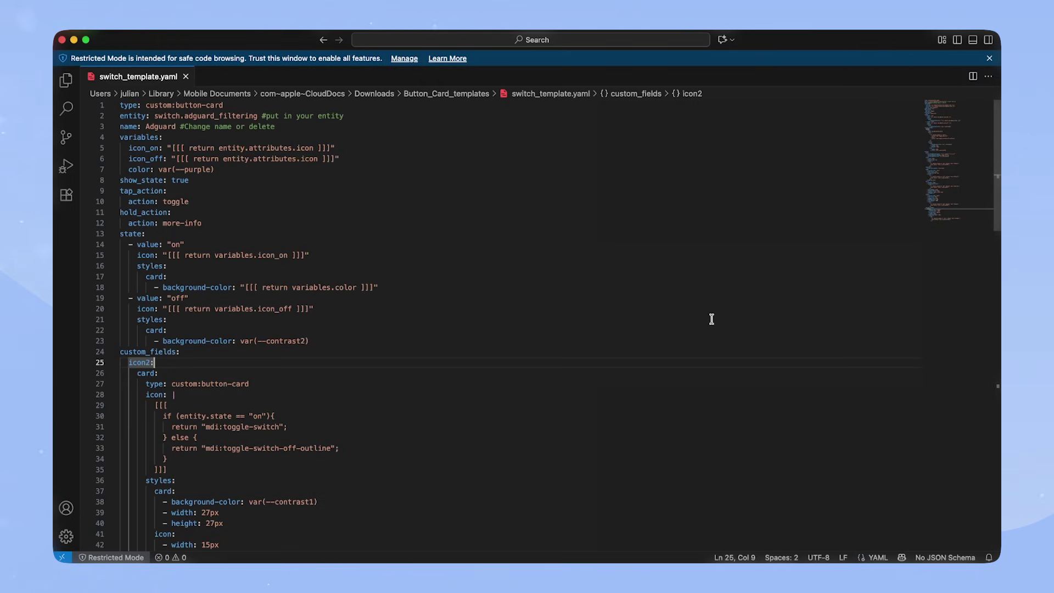
Step: Select the entire contents of switch_template.yaml in the editor
{"action": "left_click", "coordinate": [603, 280]}
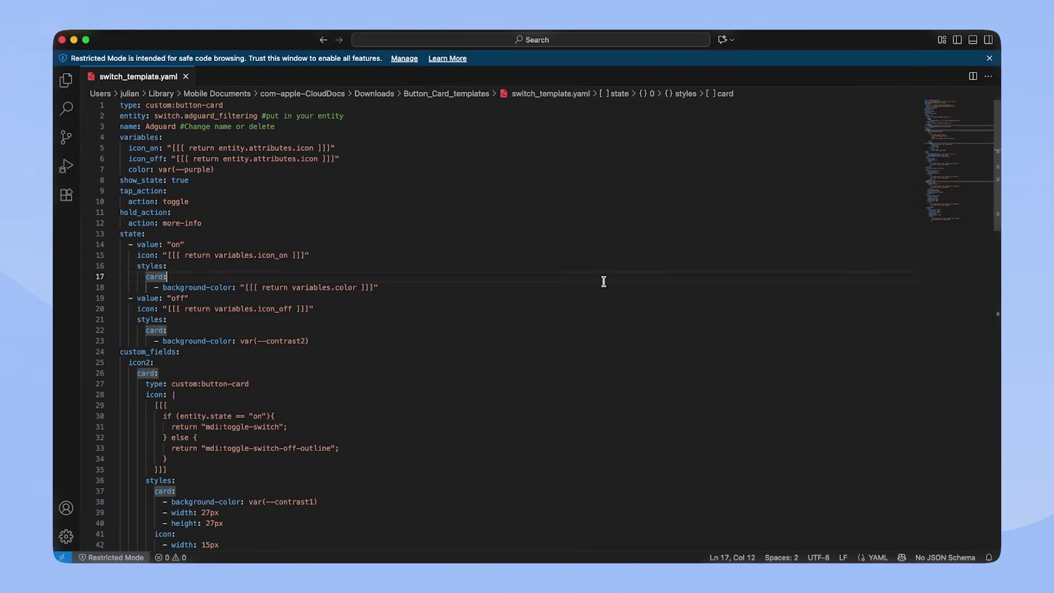
{"action": "key", "text": "super+a"}
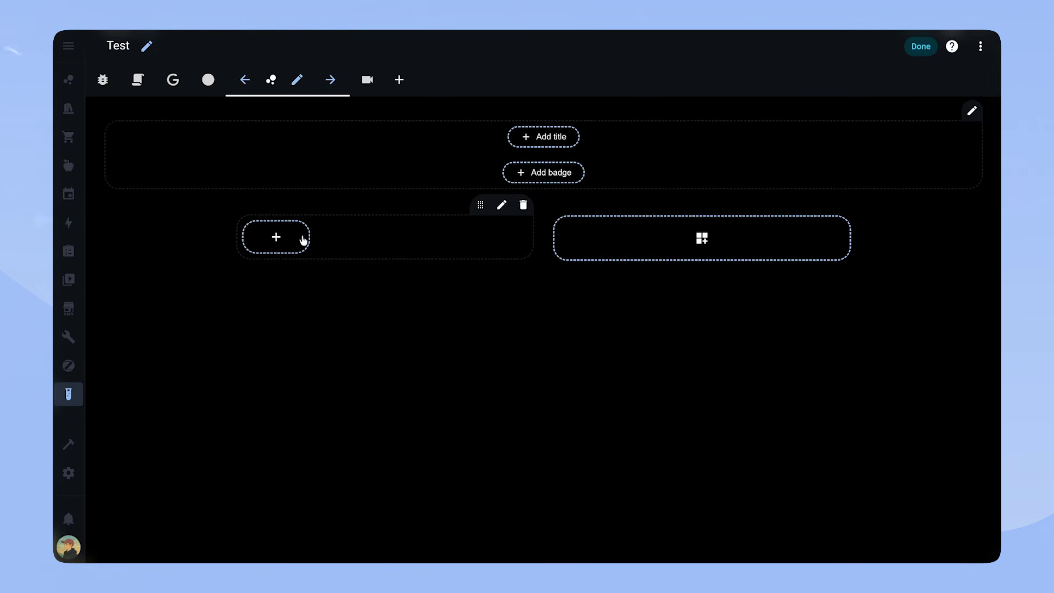
Step: Add a Grid card to the section with 3 columns and square rendering turned off
{"action": "left_click", "coordinate": [274, 237]}
{"action": "type", "text": "grid"}
{"action": "left_click", "coordinate": [420, 211]}
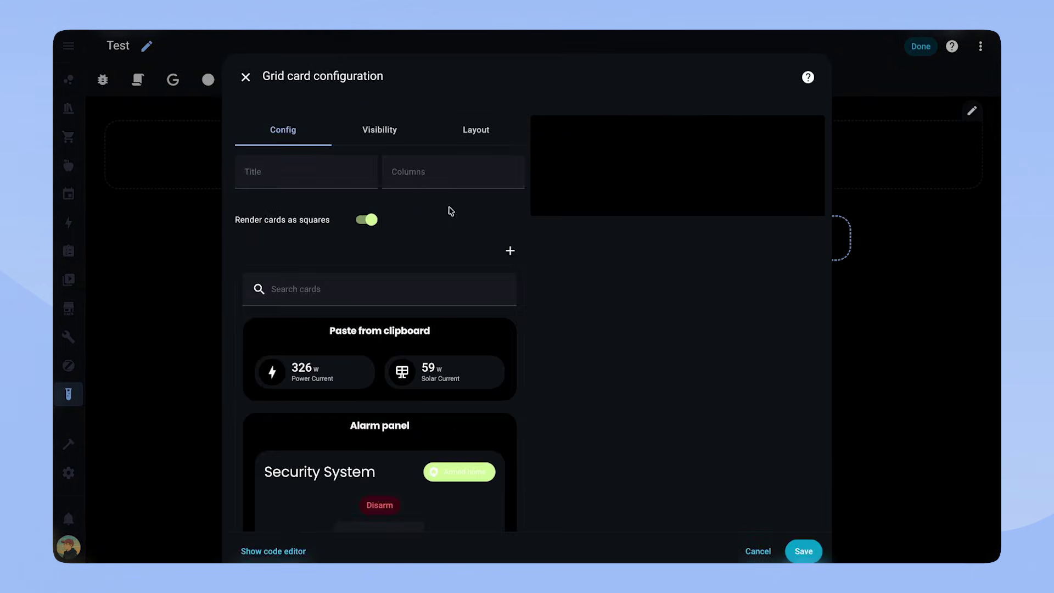
{"action": "left_click", "coordinate": [417, 188]}
{"action": "left_click", "coordinate": [366, 220]}
Step: Add a Button-Card to the grid, replace its YAML with the pasted switch template, and save
{"action": "left_click", "coordinate": [360, 292]}
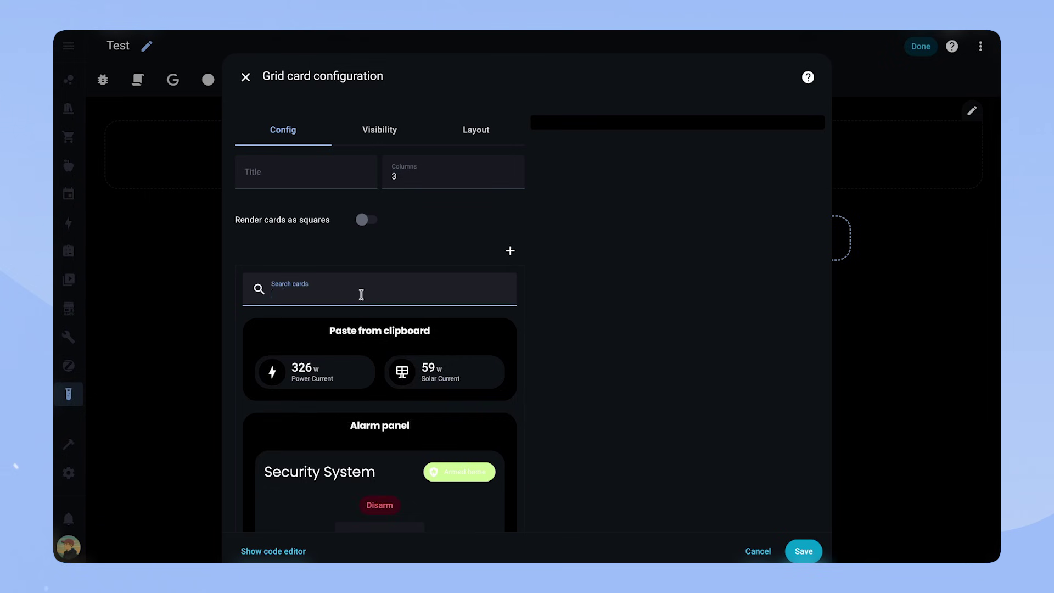
{"action": "type", "text": "button"}
{"action": "scroll", "coordinate": [460, 439], "scroll_direction": "down", "scroll_amount": 3}
{"action": "left_click", "coordinate": [461, 434]}
{"action": "left_click", "coordinate": [363, 383]}
{"action": "key", "text": "ctrl+a"}
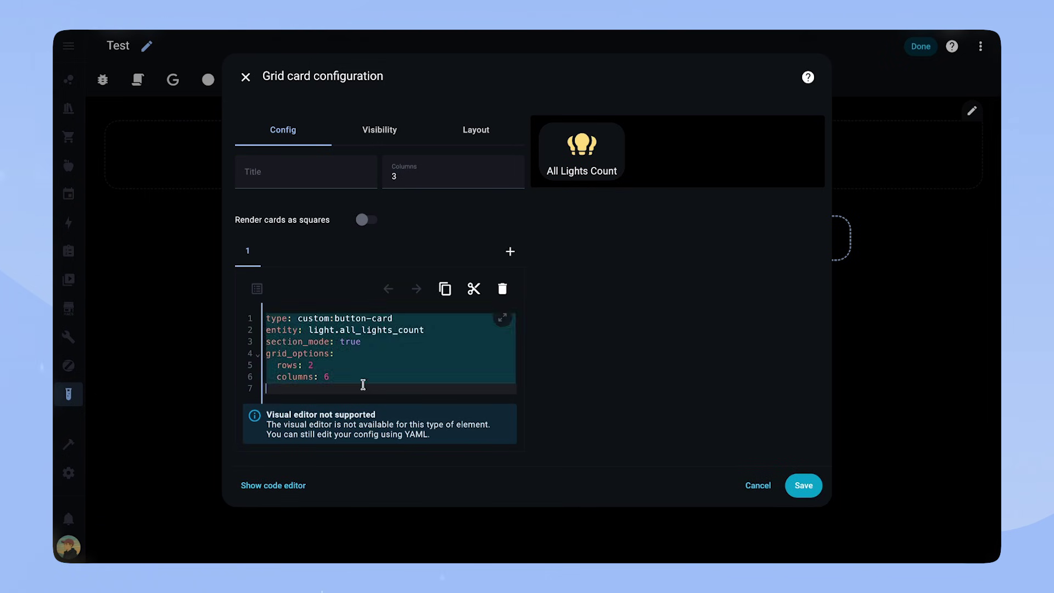
{"action": "key", "text": "ctrl+v"}
{"action": "scroll", "coordinate": [486, 238], "scroll_direction": "up", "scroll_amount": 15}
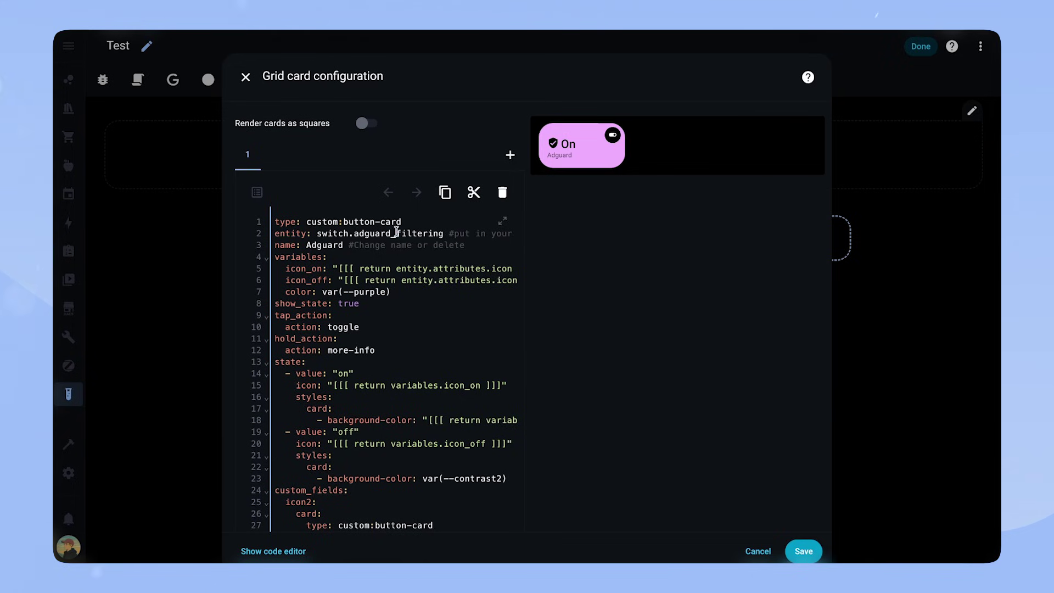
{"action": "left_click", "coordinate": [379, 244]}
{"action": "left_click", "coordinate": [803, 551]}
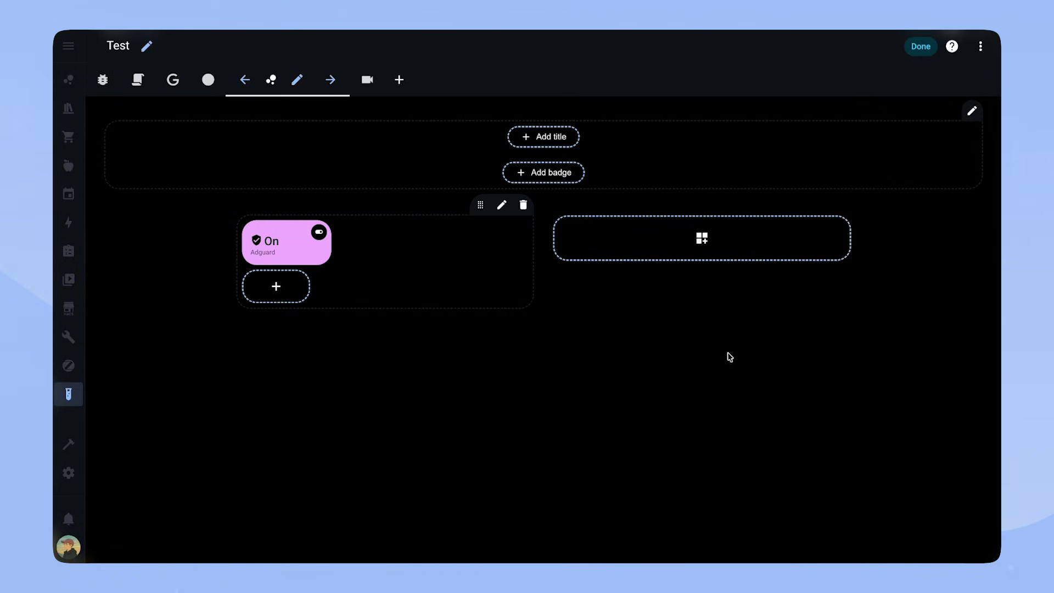
Step: Open button_card_templates.yaml in the code editor and select all of its template text
{"action": "key", "text": "super+Tab"}
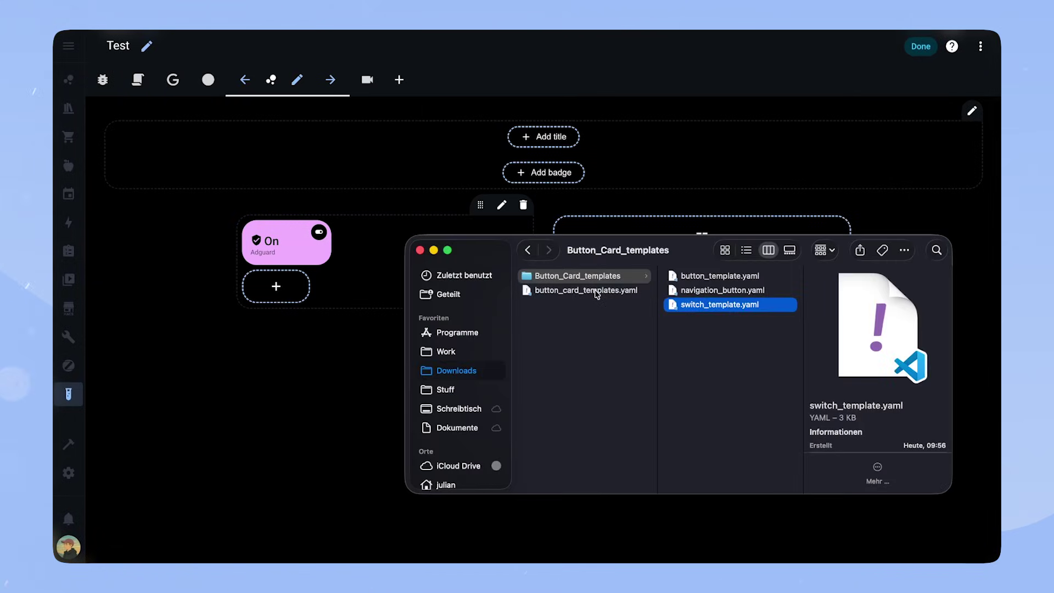
{"action": "left_click", "coordinate": [589, 291]}
{"action": "double_click", "coordinate": [575, 297]}
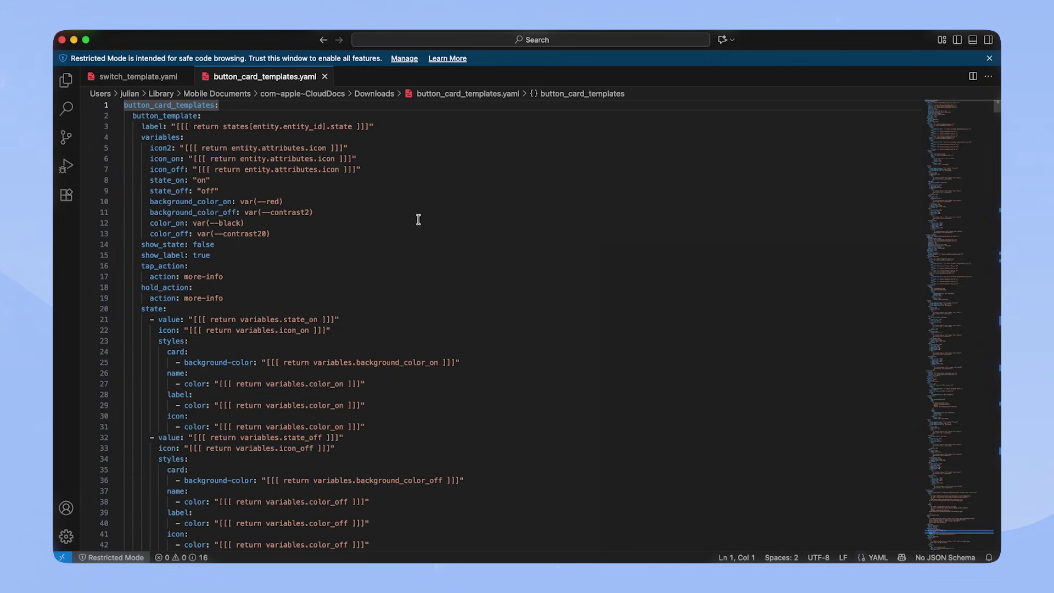
{"action": "left_click", "coordinate": [419, 213]}
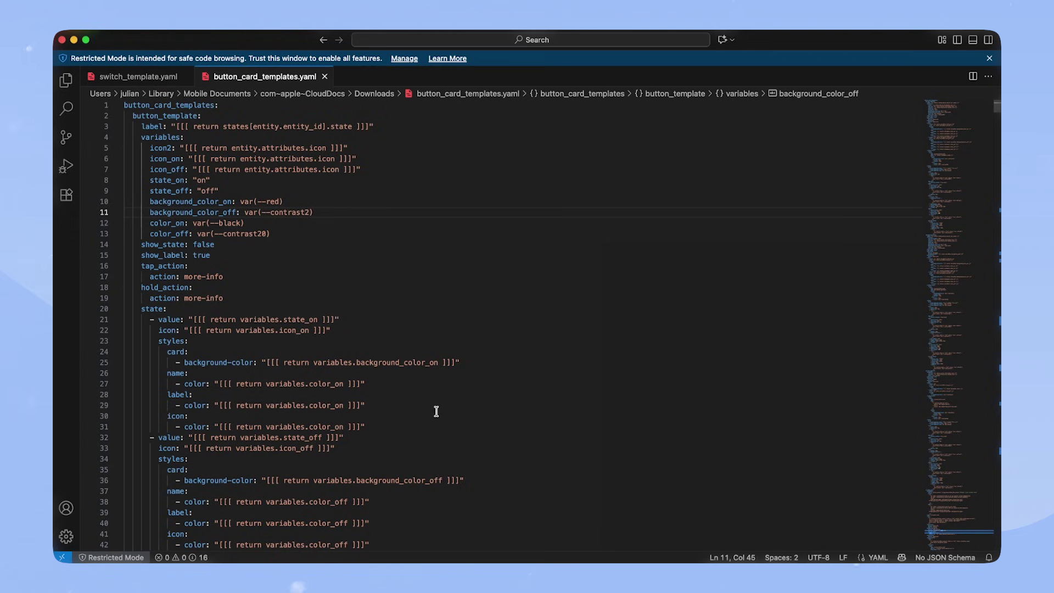
{"action": "scroll", "coordinate": [417, 411], "scroll_direction": "down", "scroll_amount": 20}
{"action": "scroll", "coordinate": [397, 411], "scroll_direction": "down", "scroll_amount": 20}
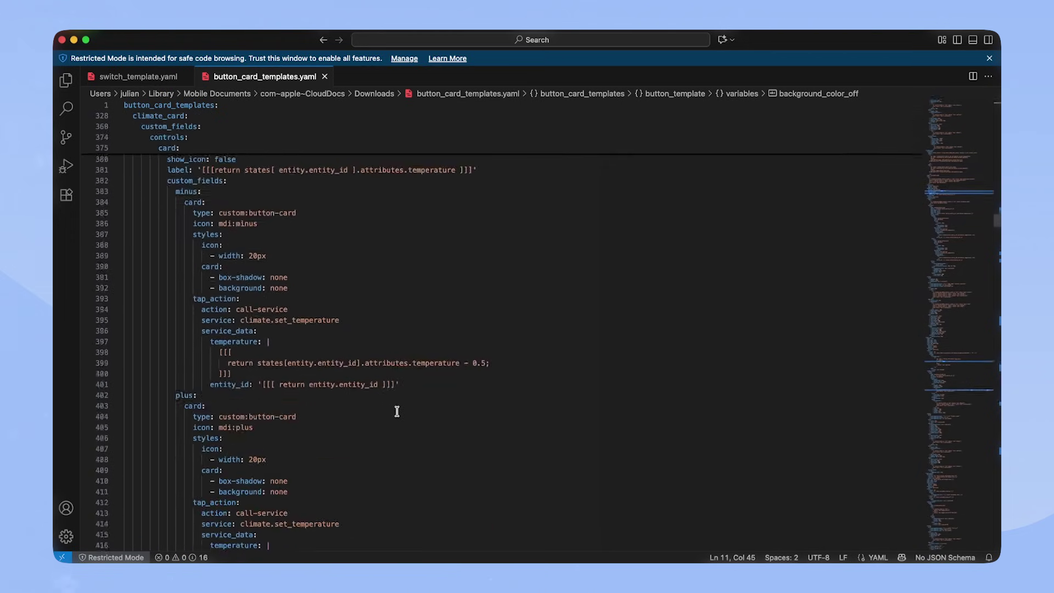
{"action": "scroll", "coordinate": [397, 411], "scroll_direction": "up", "scroll_amount": 20}
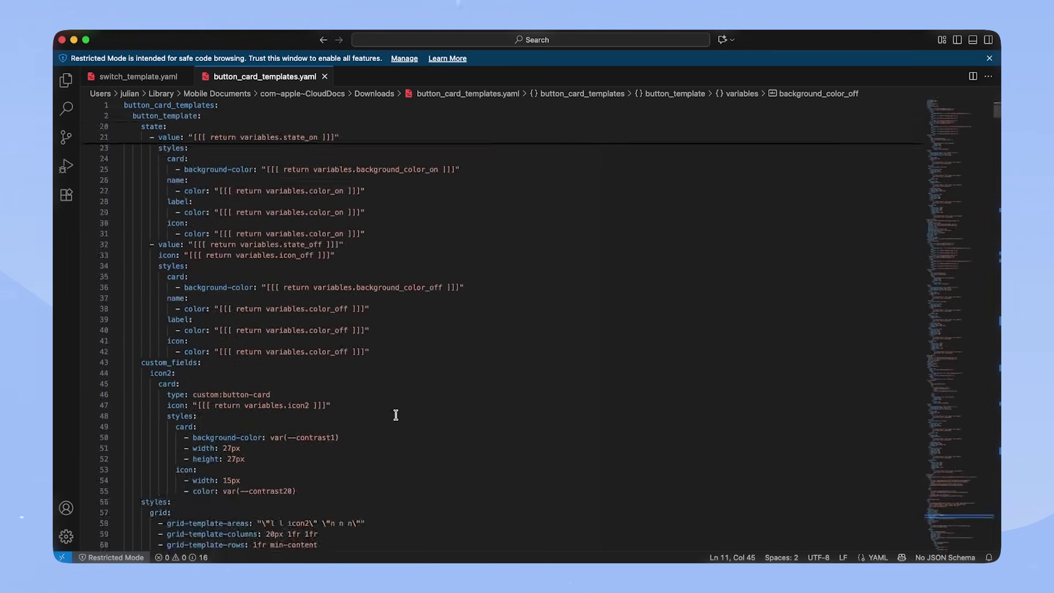
{"action": "left_click", "coordinate": [384, 254]}
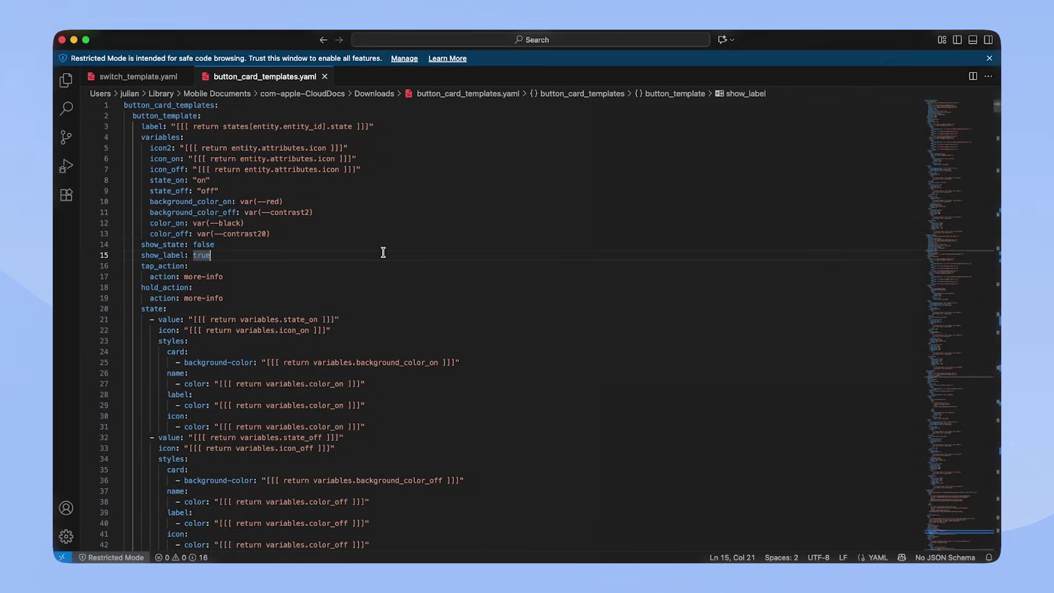
{"action": "key", "text": "super+a"}
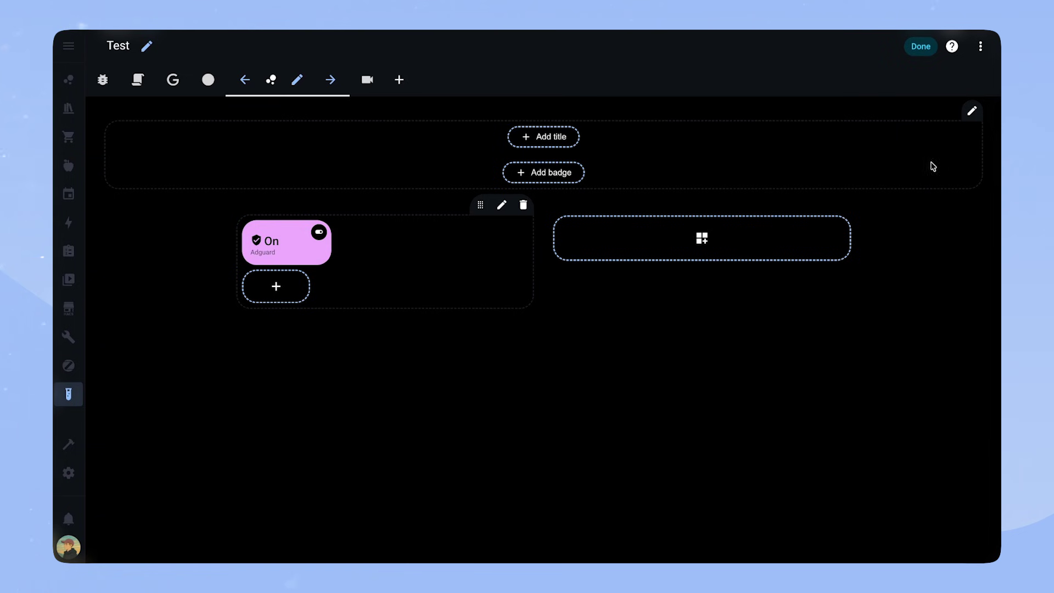
Step: In the raw configuration editor, paste the button card templates on a new line above views
{"action": "left_click", "coordinate": [980, 46]}
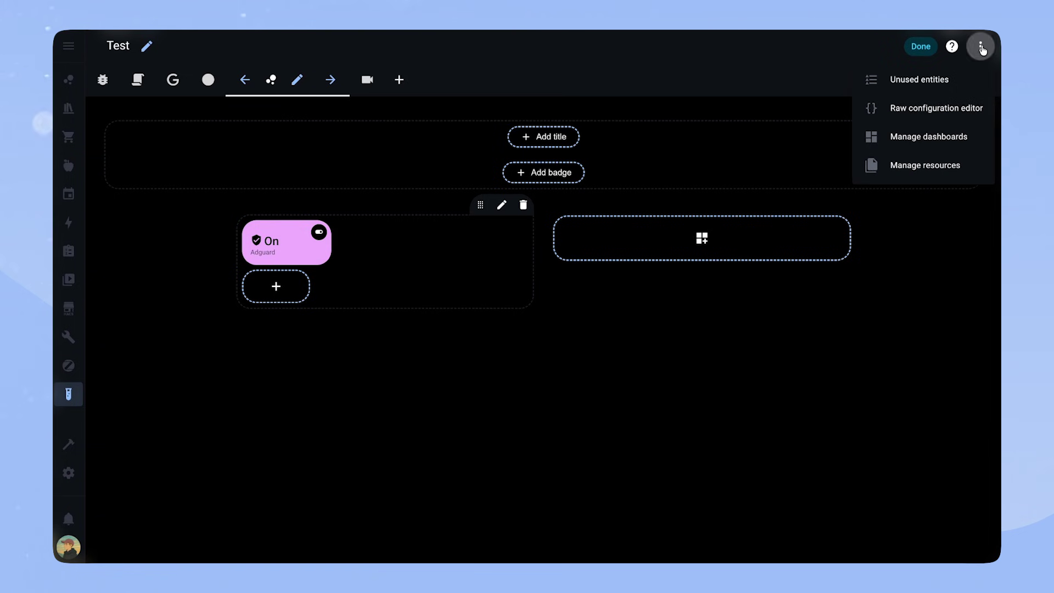
{"action": "left_click", "coordinate": [922, 109]}
{"action": "left_click", "coordinate": [121, 78]}
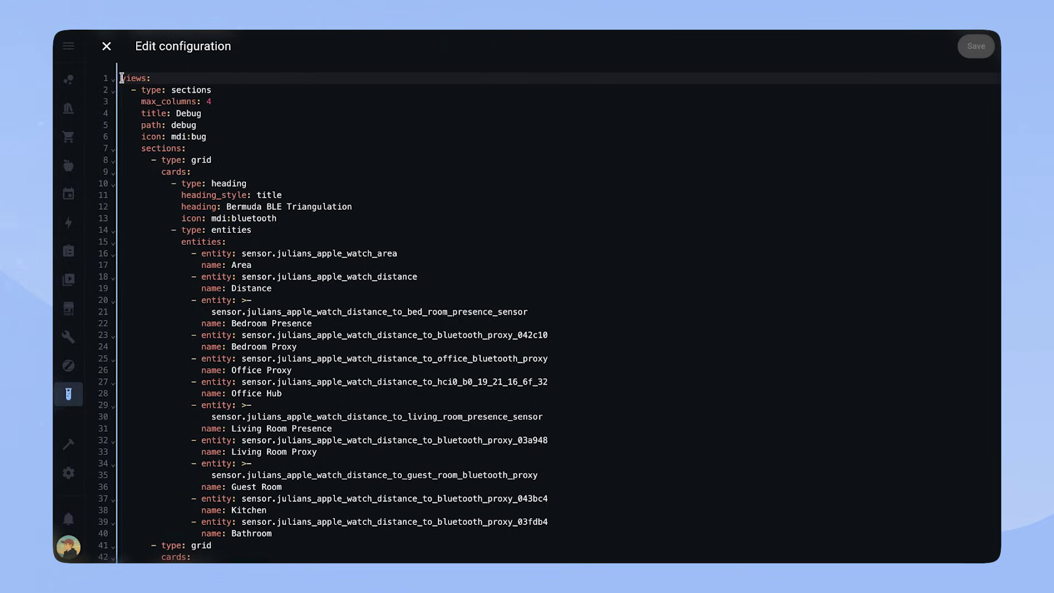
{"action": "key", "text": "Return"}
{"action": "key", "text": "Up"}
{"action": "key", "text": "ctrl+v"}
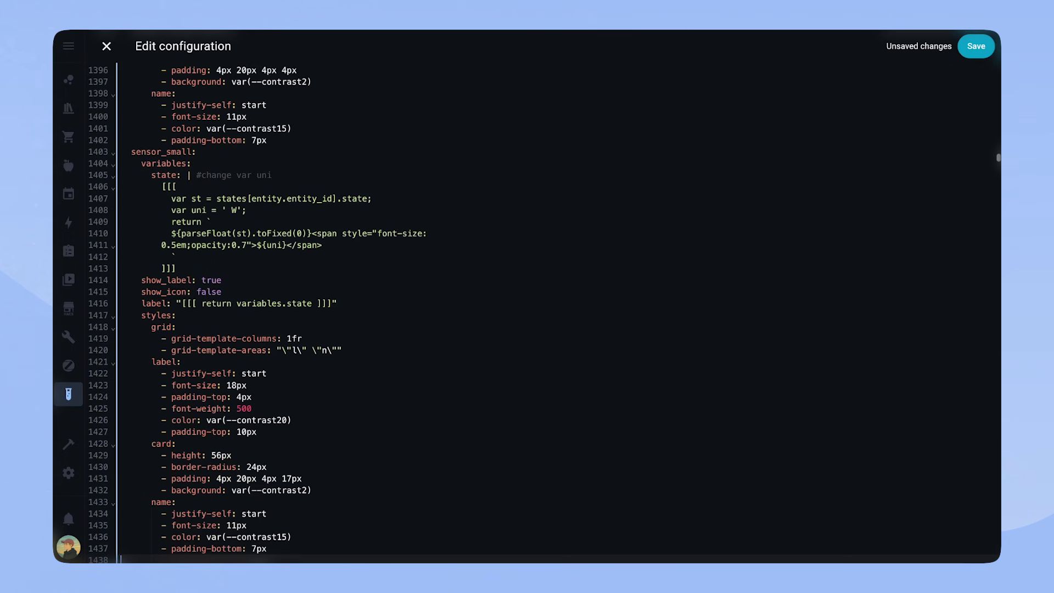
Step: Review the pasted button_card_templates block, save the raw configuration, and reopen the grid card's editor
{"action": "scroll", "coordinate": [240, 344], "scroll_direction": "down", "scroll_amount": 2}
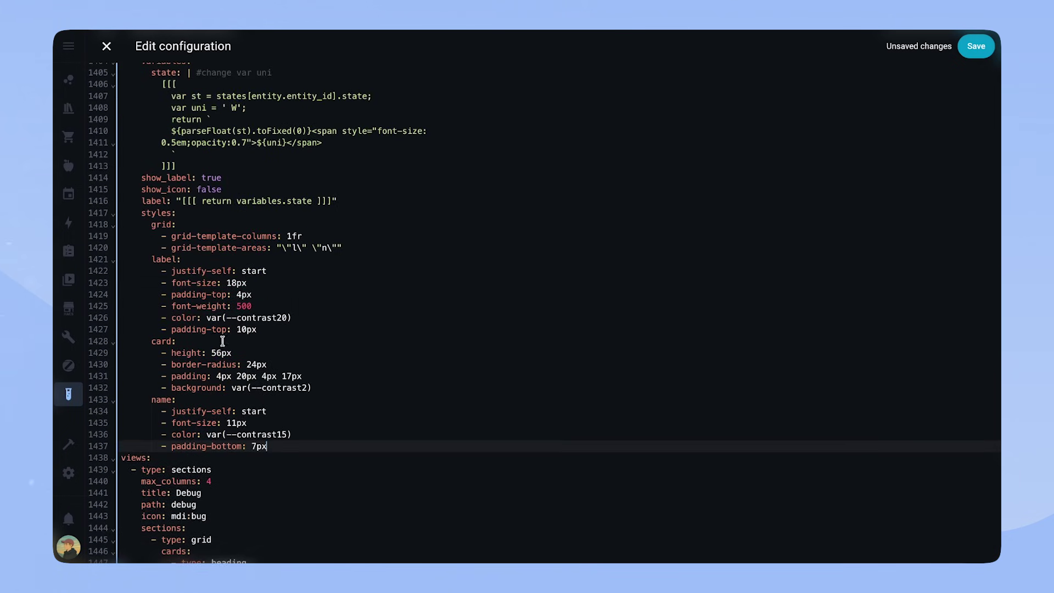
{"action": "scroll", "coordinate": [231, 341], "scroll_direction": "up", "scroll_amount": 20}
{"action": "scroll", "coordinate": [231, 341], "scroll_direction": "up", "scroll_amount": 20}
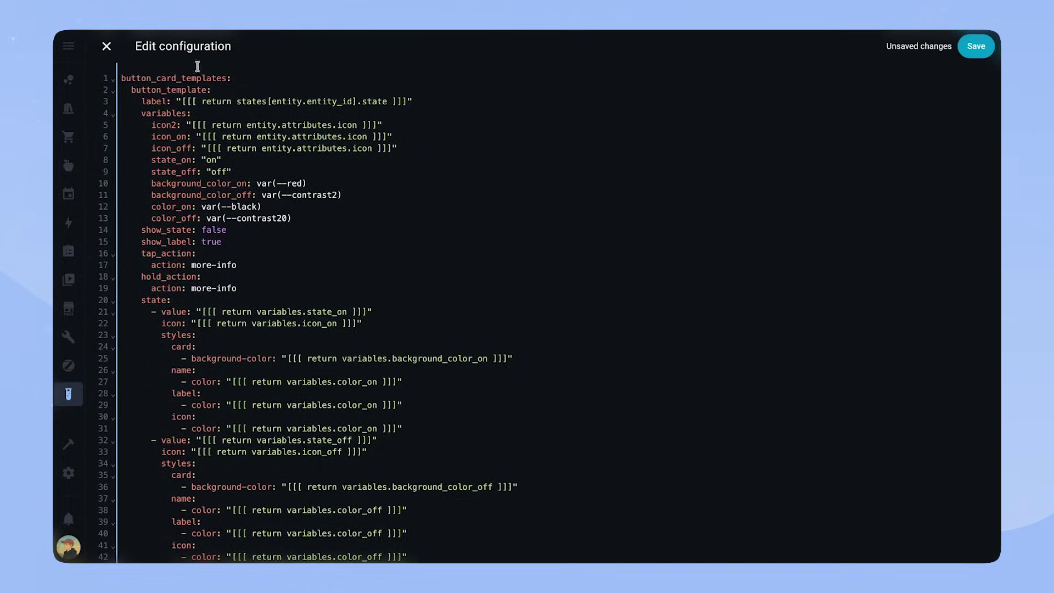
{"action": "left_click", "coordinate": [114, 80]}
{"action": "left_click", "coordinate": [113, 80]}
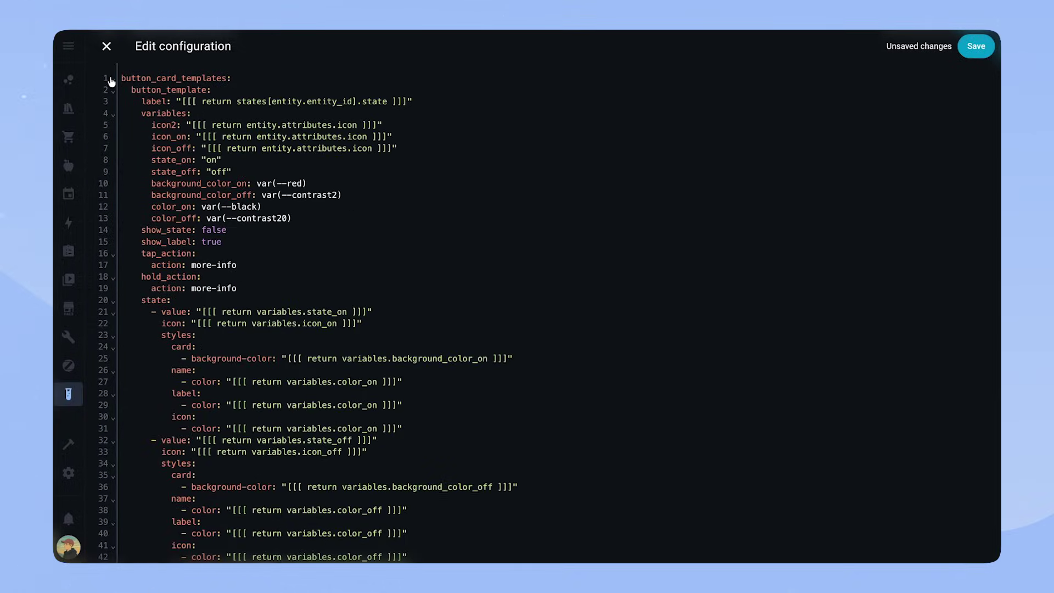
{"action": "left_click", "coordinate": [975, 39]}
{"action": "left_click", "coordinate": [106, 46]}
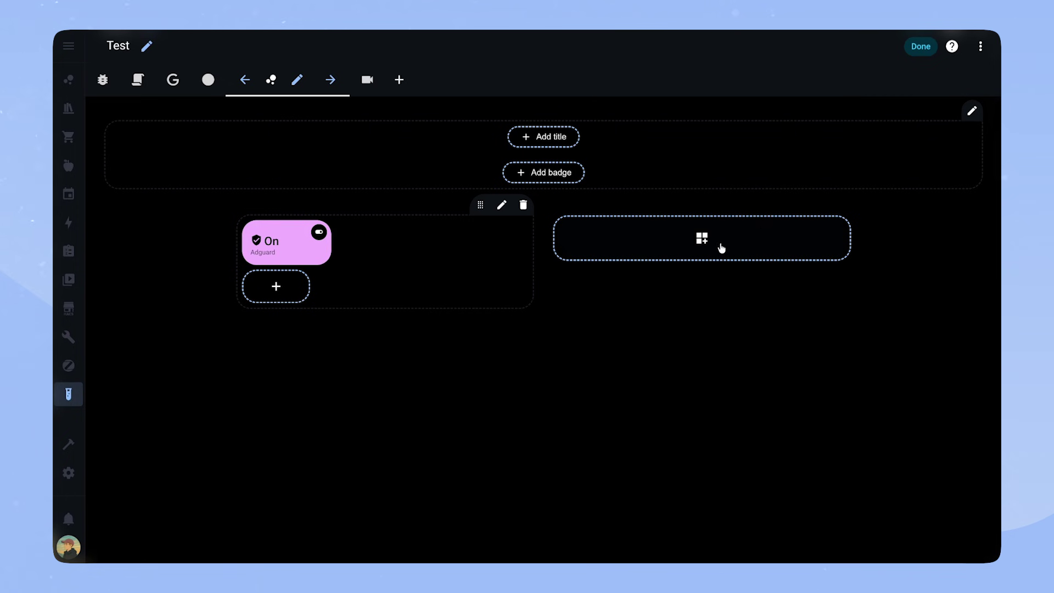
{"action": "mouse_move", "coordinate": [391, 243]}
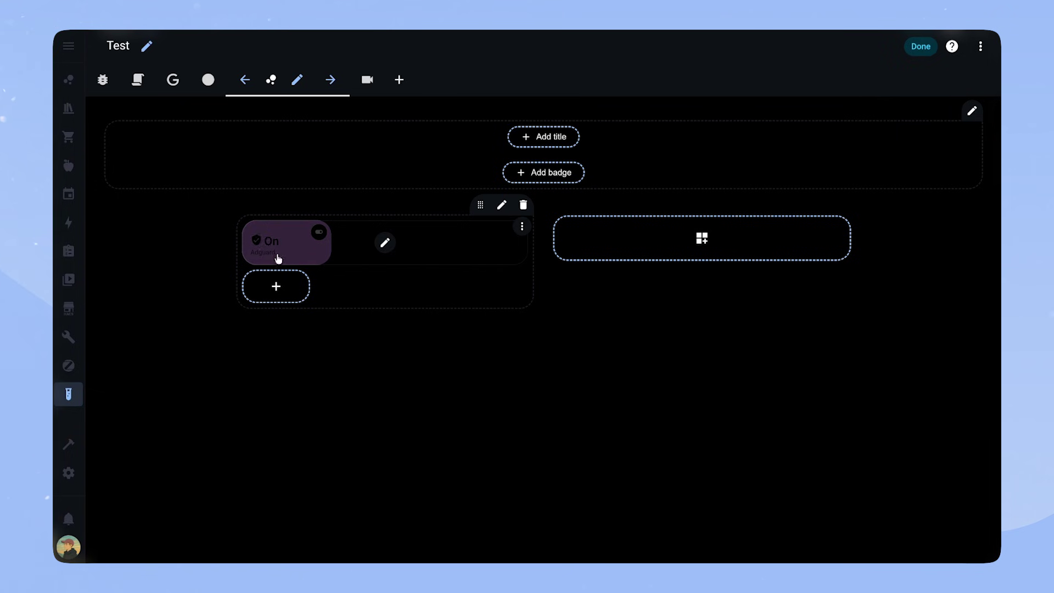
{"action": "left_click", "coordinate": [385, 242]}
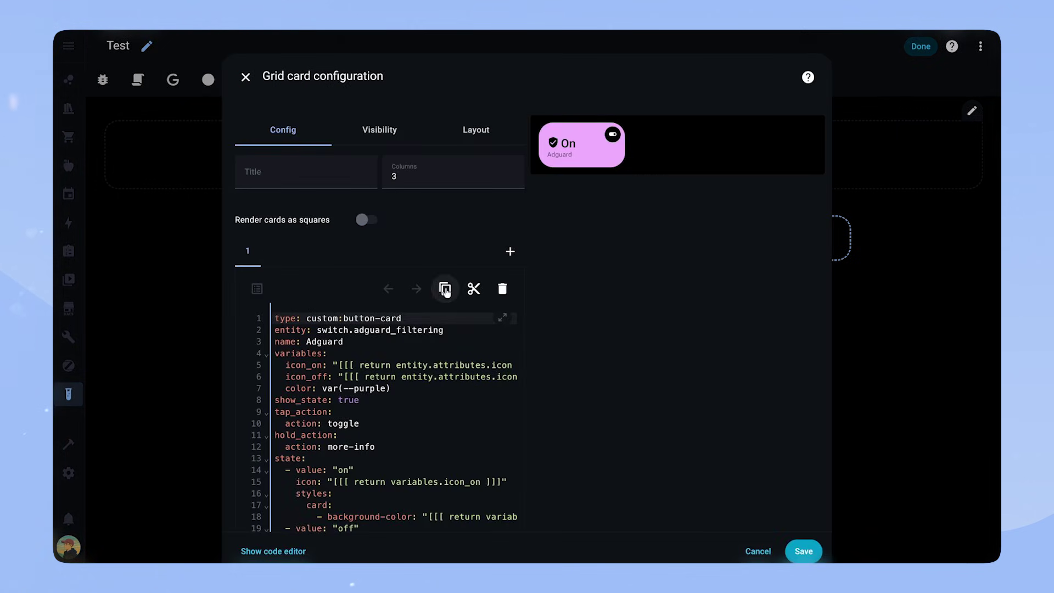
Step: Paste the Adguard card as a second card and replace lines 4–103 with template: switch_template
{"action": "left_click", "coordinate": [444, 289]}
{"action": "left_click", "coordinate": [510, 251]}
{"action": "left_click", "coordinate": [336, 367]}
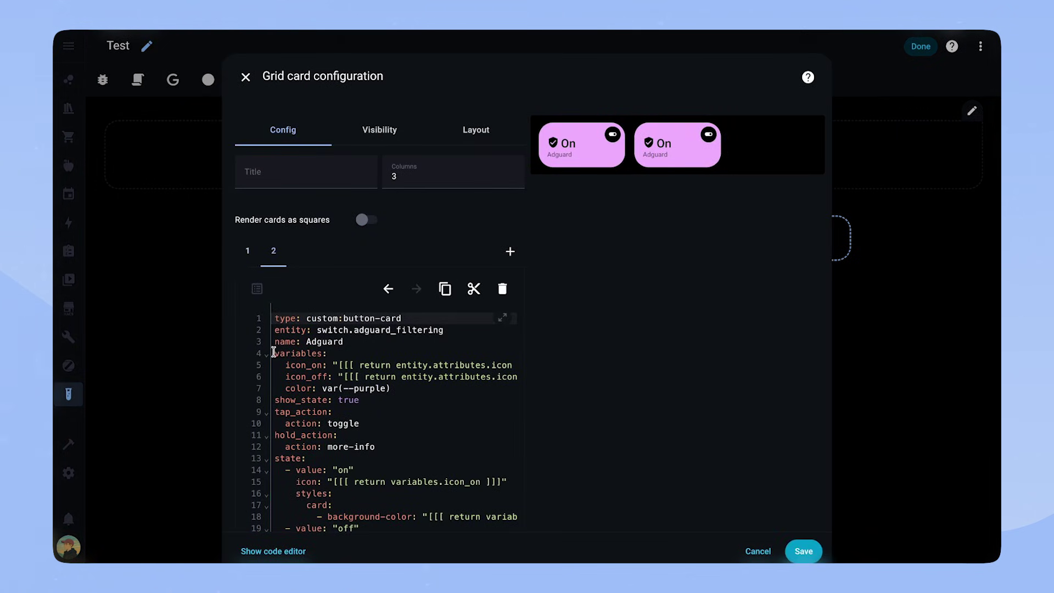
{"action": "left_click_drag", "start_coordinate": [274, 351], "coordinate": [406, 463]}
{"action": "left_click", "coordinate": [407, 464]}
{"action": "scroll", "coordinate": [407, 463], "scroll_direction": "down", "scroll_amount": 15}
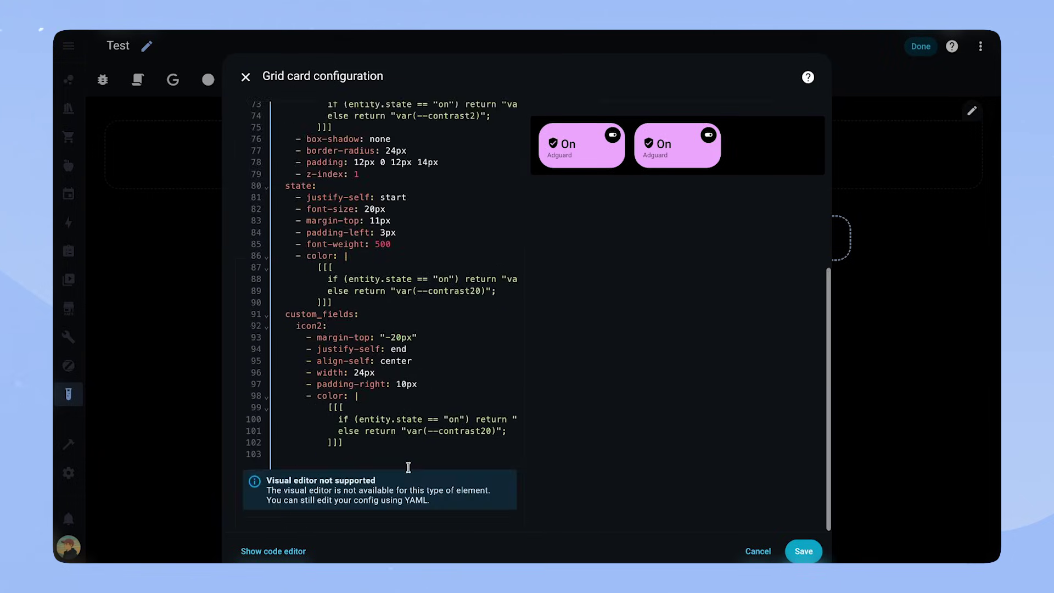
{"action": "left_click", "coordinate": [408, 466], "text": "shift"}
{"action": "key", "text": "BackSpace"}
{"action": "type", "text": "tem"}
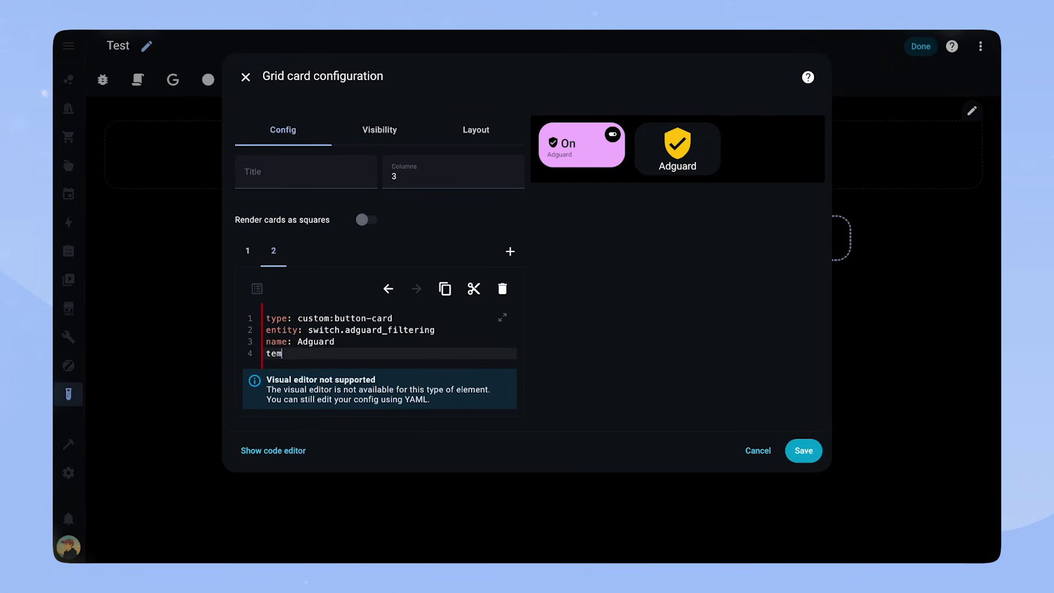
{"action": "type", "text": "plate: switch_template"}
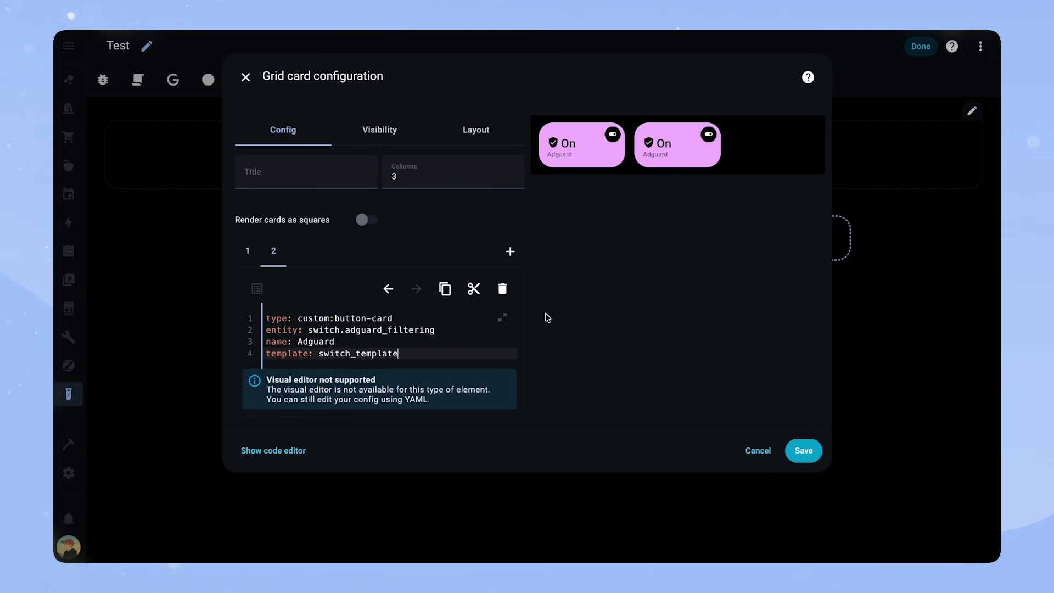
Step: Compare against the first card's configuration, then return to the second card after its template line
{"action": "left_click", "coordinate": [248, 251]}
{"action": "scroll", "coordinate": [394, 464], "scroll_direction": "down", "scroll_amount": 10}
{"action": "scroll", "coordinate": [393, 463], "scroll_direction": "down", "scroll_amount": 5}
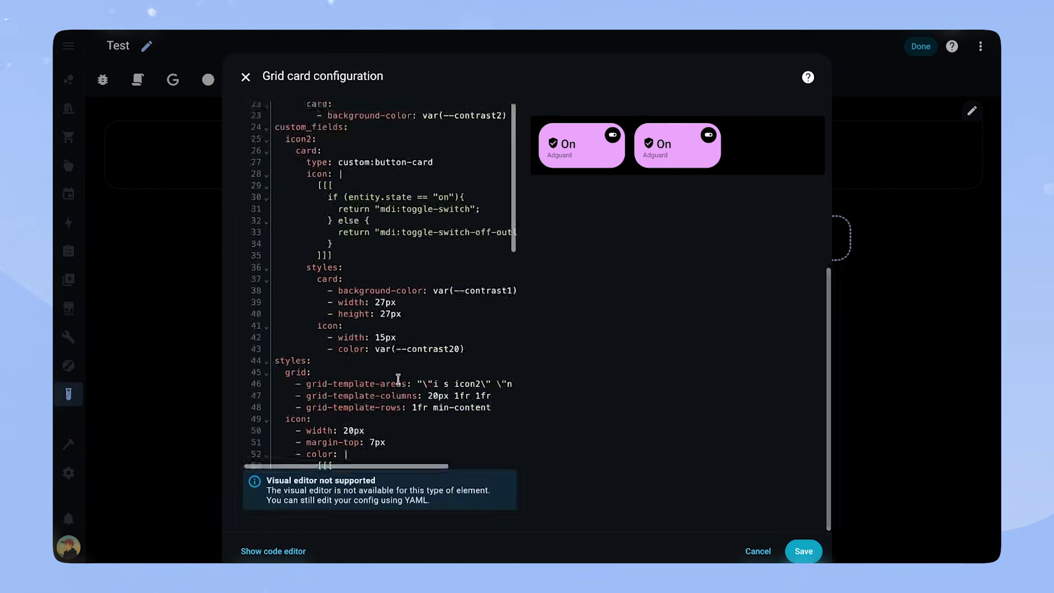
{"action": "scroll", "coordinate": [373, 384], "scroll_direction": "up", "scroll_amount": 15}
{"action": "left_click", "coordinate": [273, 250]}
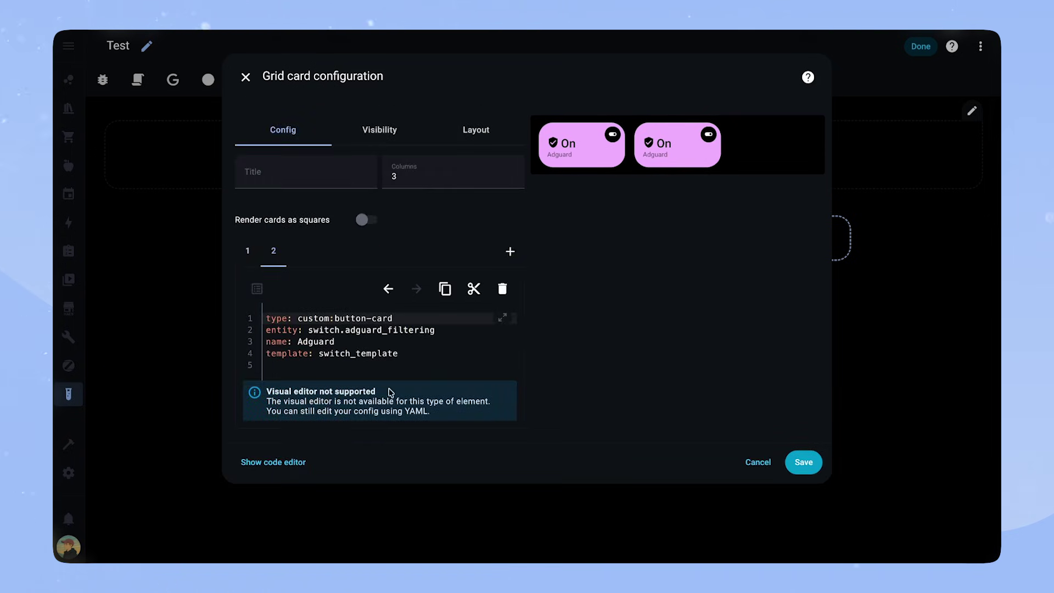
{"action": "left_click", "coordinate": [426, 353]}
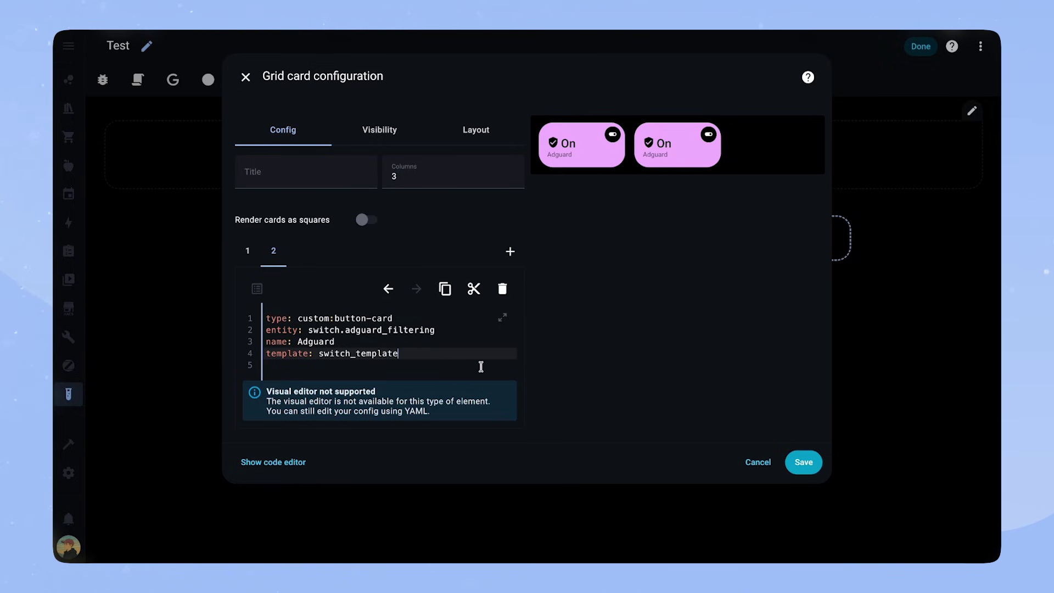
Step: Add variables to the second card: color var(--green) and icon_on mdi:ab-testing
{"action": "key", "text": "Return"}
{"action": "type", "text": "varia"}
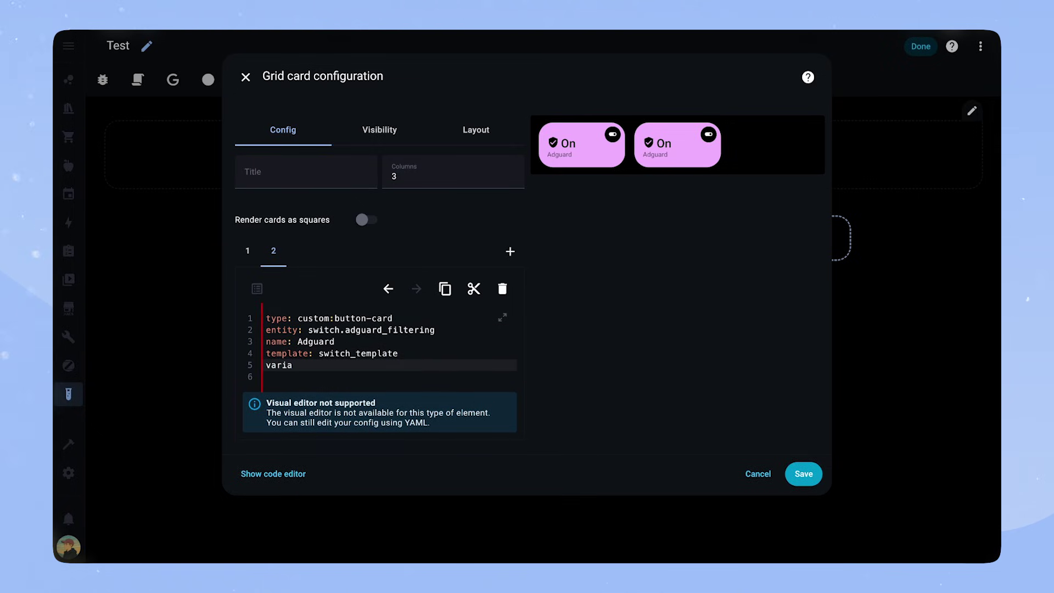
{"action": "type", "text": "bles:"}
{"action": "key", "text": "Return"}
{"action": "type", "text": "color:"}
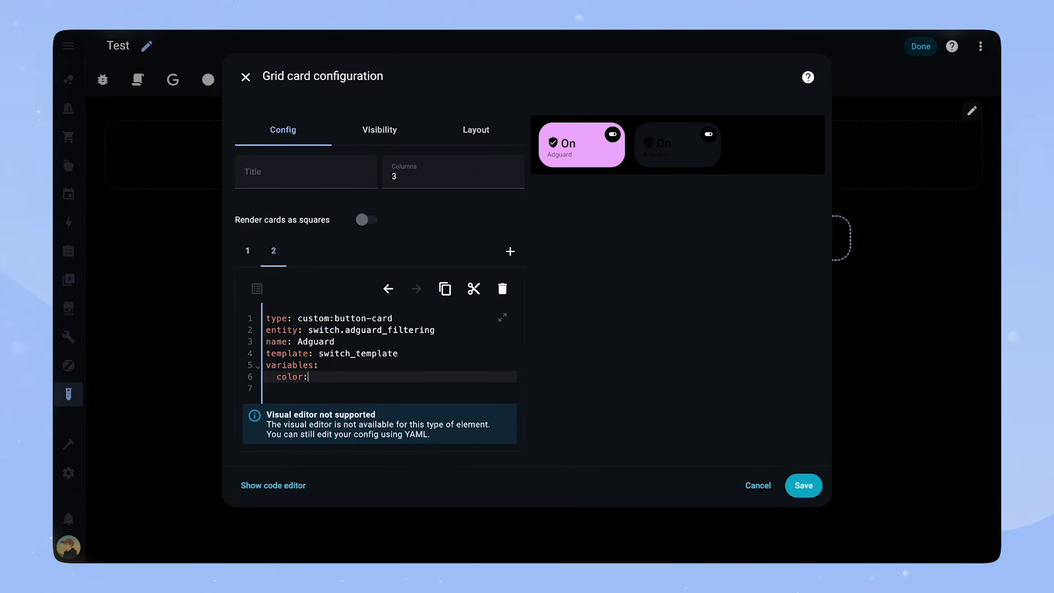
{"action": "type", "text": " var(--green)"}
{"action": "key", "text": "Return"}
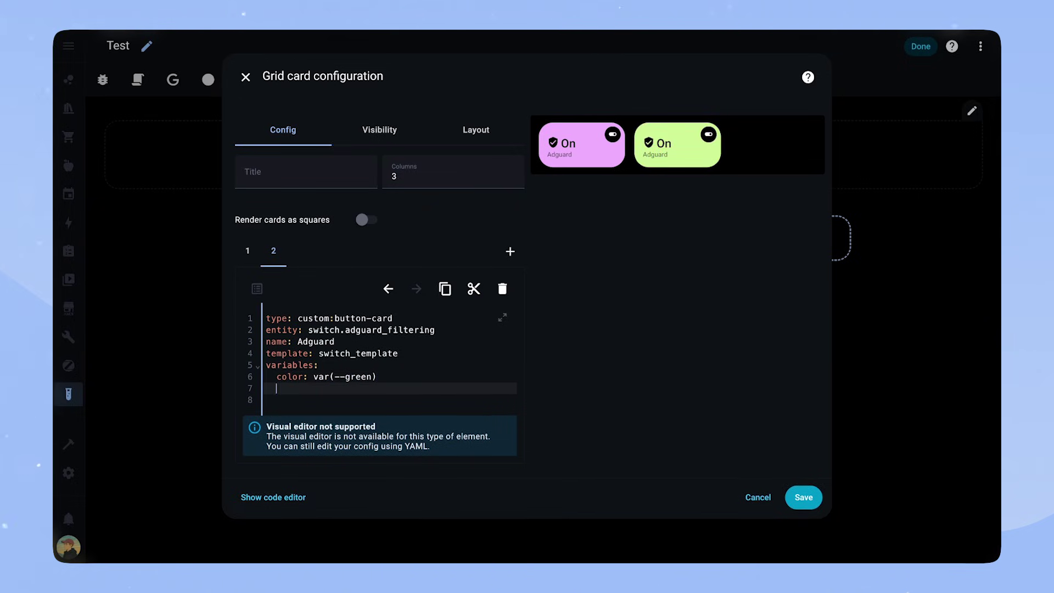
{"action": "type", "text": "icon_on: mdi:"}
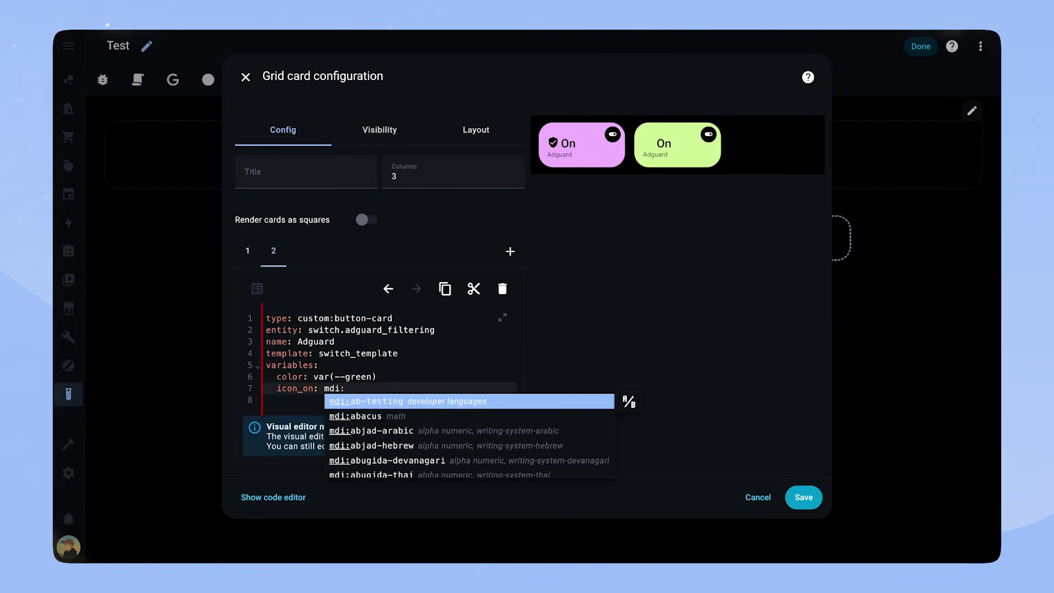
{"action": "key", "text": "Return"}
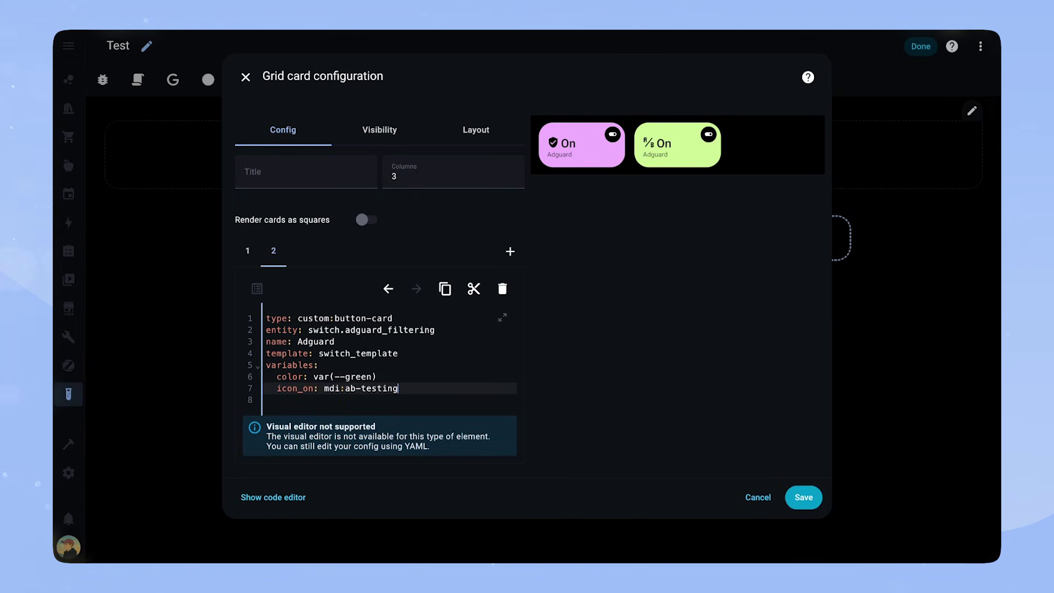
Step: Try a styles card height of 200px, remove it again, and copy the green card's configuration
{"action": "key", "text": "Return"}
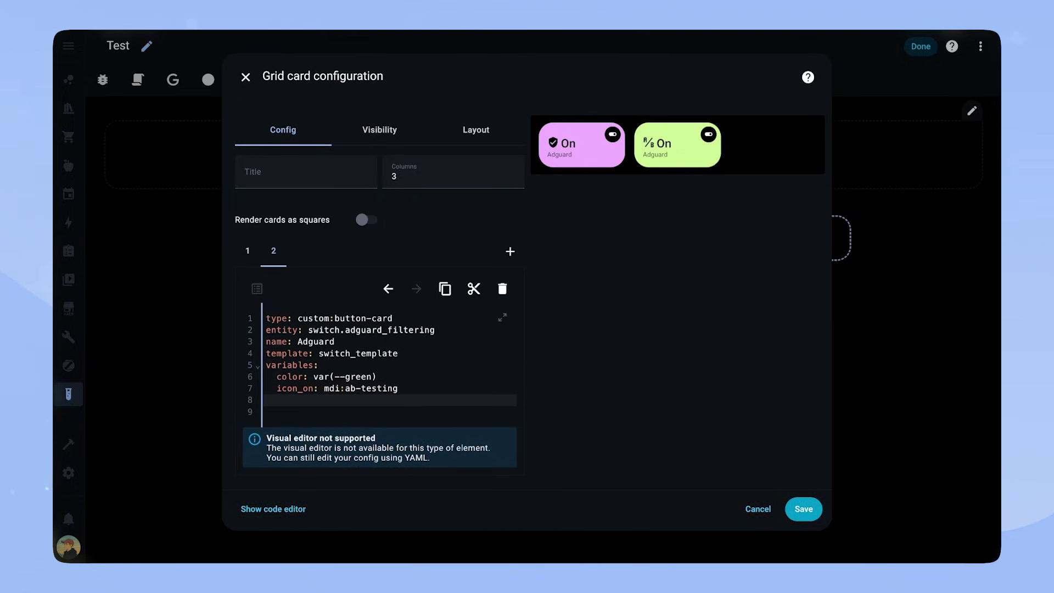
{"action": "type", "text": "styles:"}
{"action": "key", "text": "Return"}
{"action": "type", "text": "card:"}
{"action": "key", "text": "Return"}
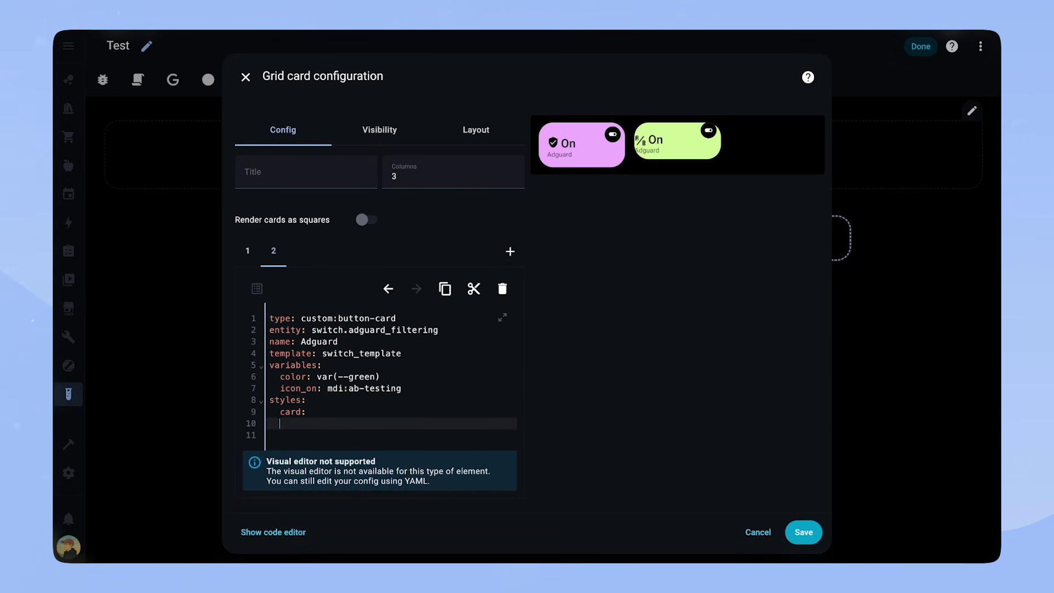
{"action": "type", "text": "- heig"}
{"action": "key", "text": "BackSpace"}
{"action": "key", "text": "BackSpace"}
{"action": "key", "text": "BackSpace"}
{"action": "key", "text": "BackSpace"}
{"action": "key", "text": "BackSpace"}
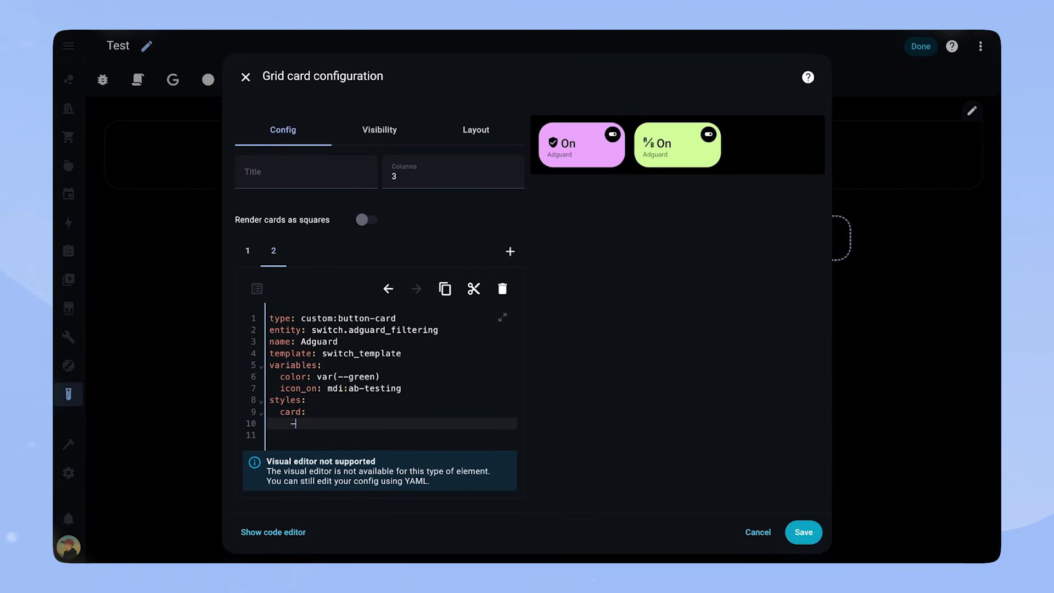
{"action": "type", "text": "ht: 200px"}
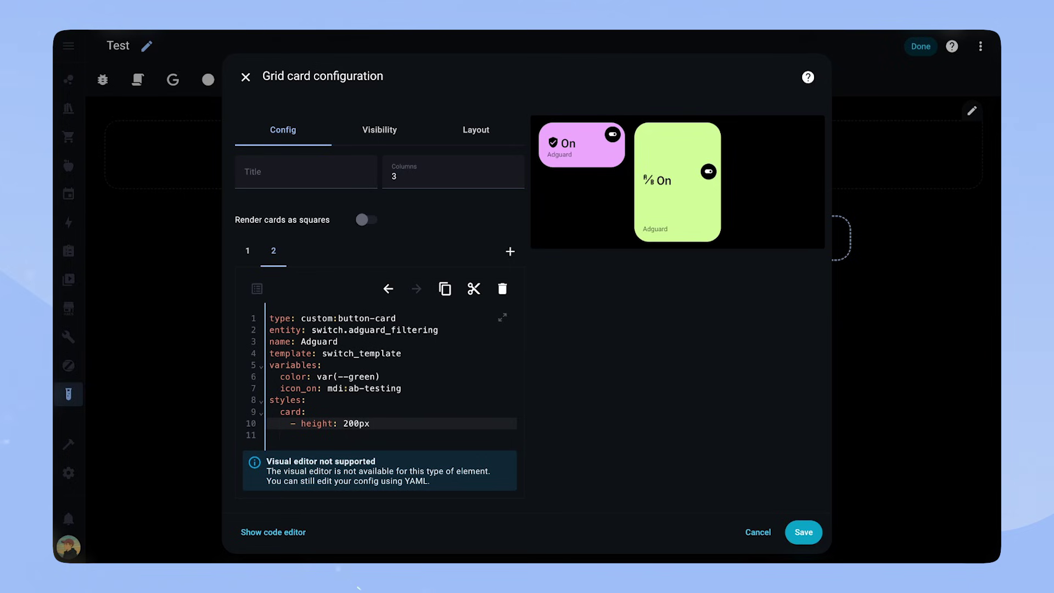
{"action": "left_click_drag", "start_coordinate": [370, 423], "coordinate": [251, 400]}
{"action": "key", "text": "BackSpace"}
{"action": "key", "text": "BackSpace"}
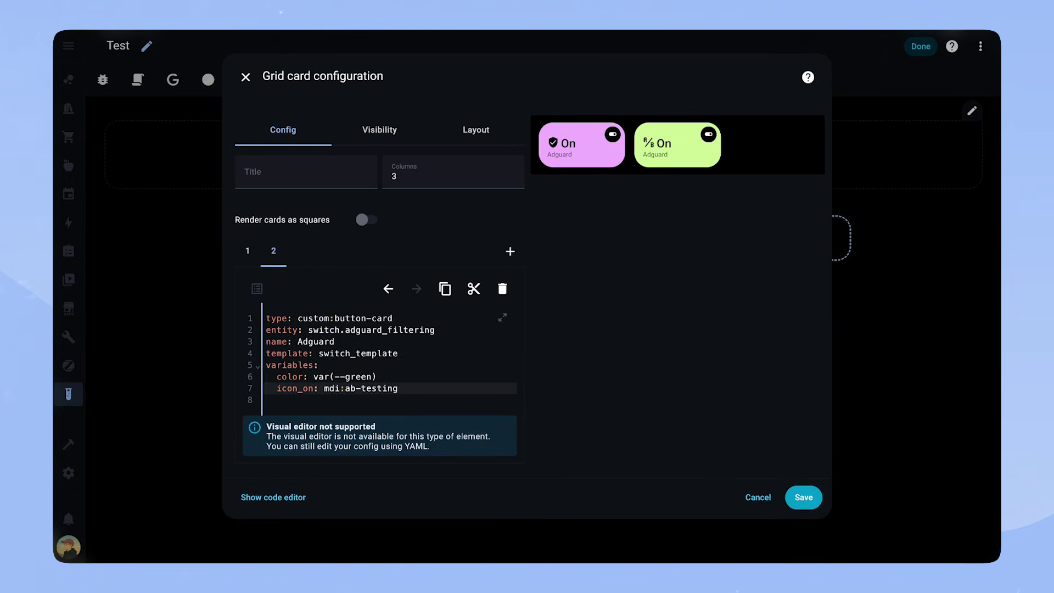
{"action": "left_click", "coordinate": [444, 288]}
Step: Make the third card var(--blue) with icon mdi:fire and entity switch.adguard_home_filtering, then save
{"action": "double_click", "coordinate": [359, 376]}
{"action": "type", "text": "blue"}
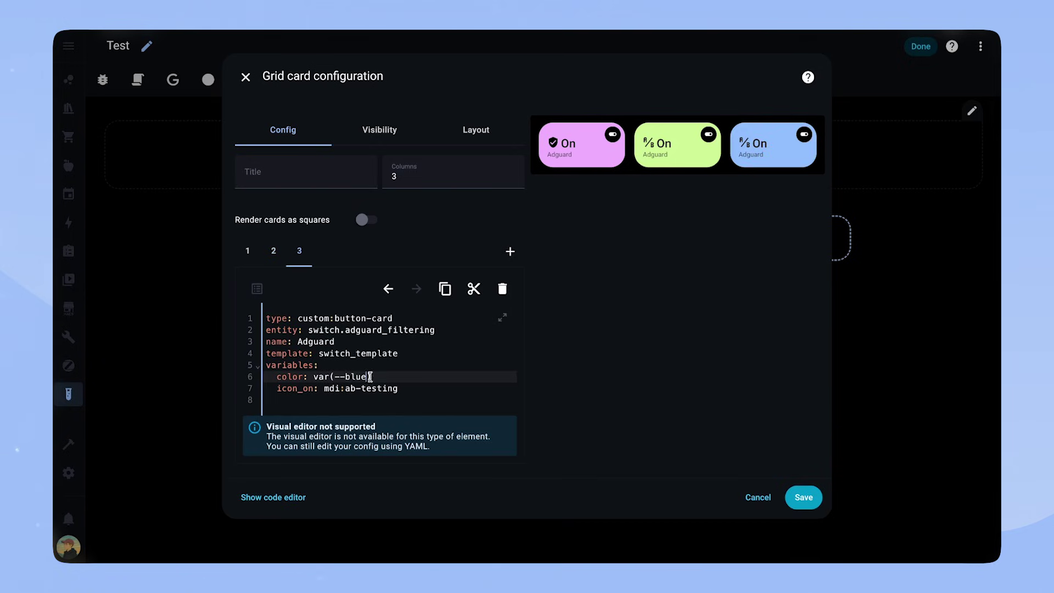
{"action": "left_click_drag", "start_coordinate": [346, 388], "coordinate": [433, 388]}
{"action": "type", "text": "fire"}
{"action": "key", "text": "Escape"}
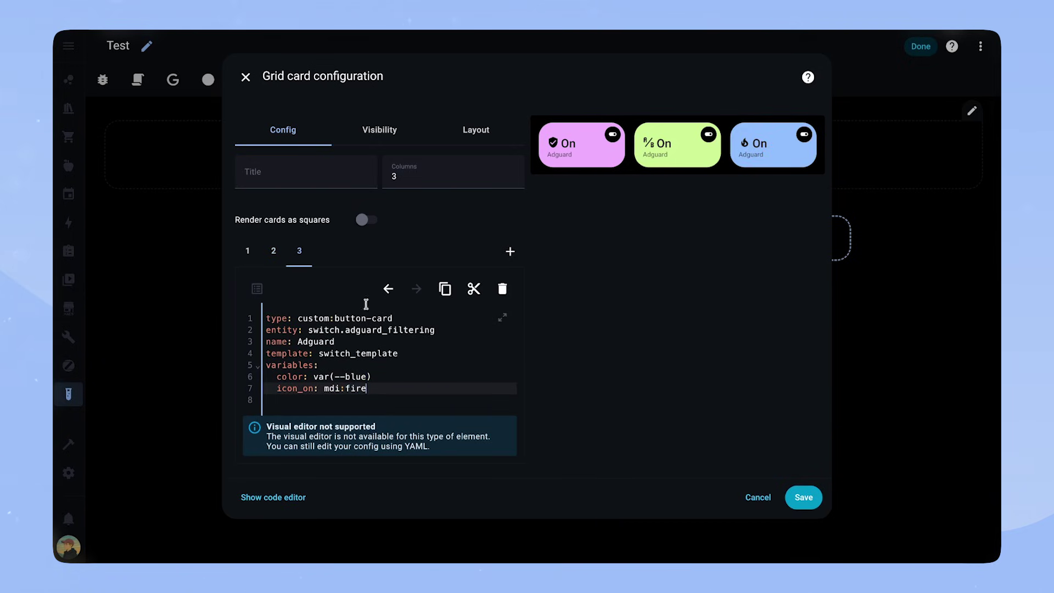
{"action": "left_click_drag", "start_coordinate": [460, 329], "coordinate": [387, 329]}
{"action": "key", "text": "BackSpace"}
{"action": "key", "text": "Down"}
{"action": "key", "text": "Down"}
{"action": "key", "text": "Return"}
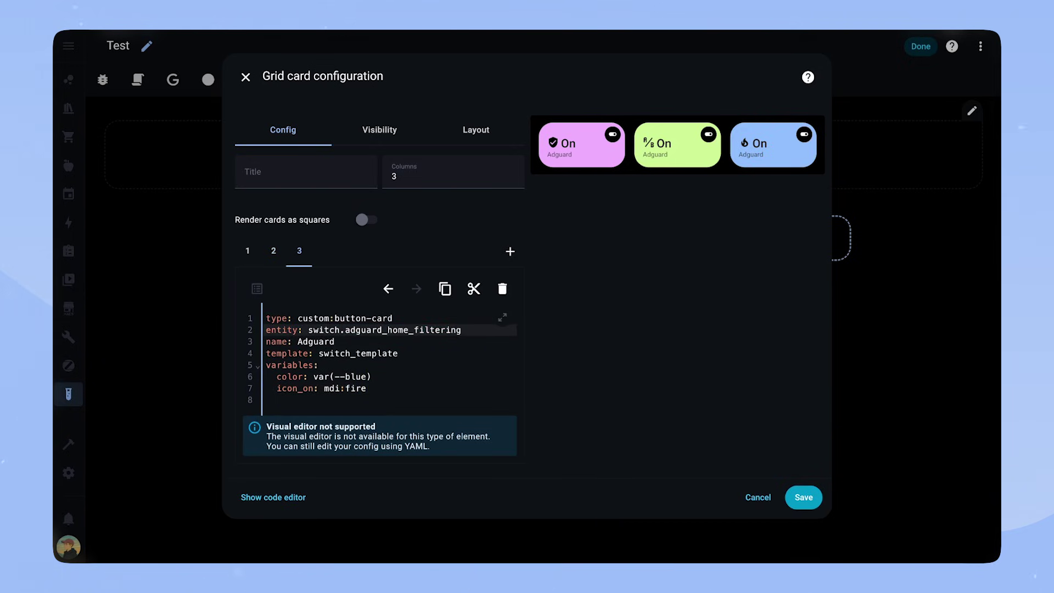
{"action": "left_click", "coordinate": [803, 496]}
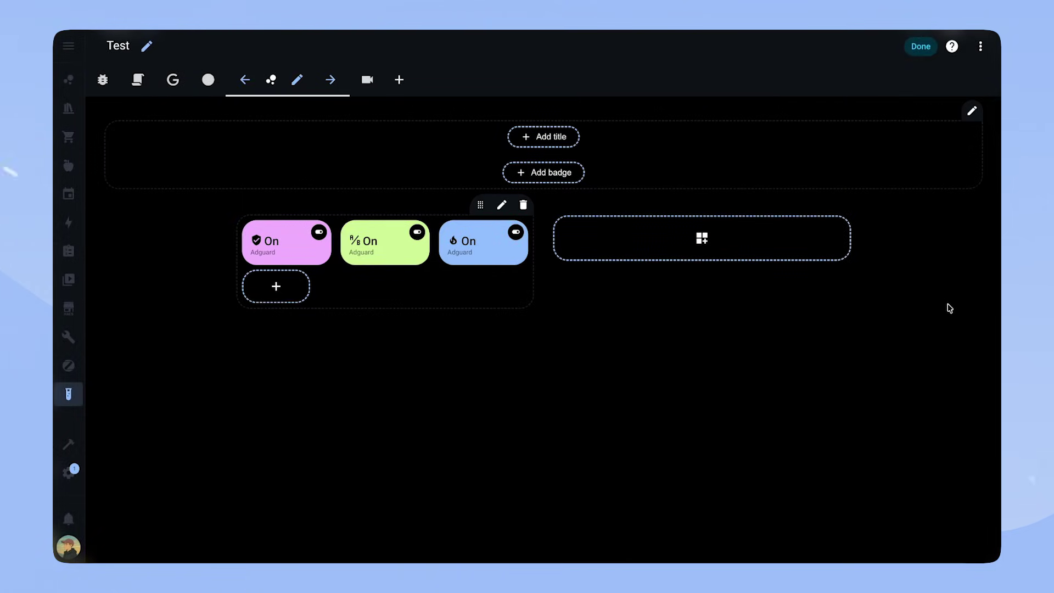
Step: Paste the setup template, which styles unavailable states, into the raw dashboard configuration
{"action": "left_click", "coordinate": [980, 46]}
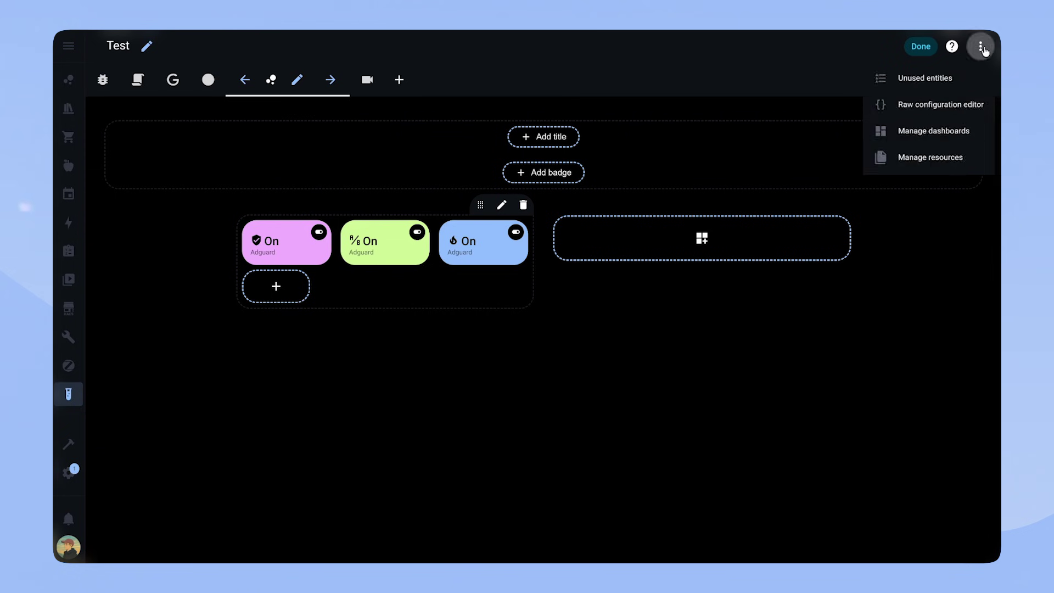
{"action": "left_click", "coordinate": [931, 108]}
{"action": "left_click", "coordinate": [274, 78]}
{"action": "key", "text": "Return"}
{"action": "type", "text": "setup:     state:       - value: unavailable         icon: mdi:alert-circle-outline         styles:           state:             - text-decoration: line-through           label:             - text-decoration: line-through     styles:       name:         - font-family: null       label:         - font-family: null         - text-transform: capitalize       state:         - font-family: null"}
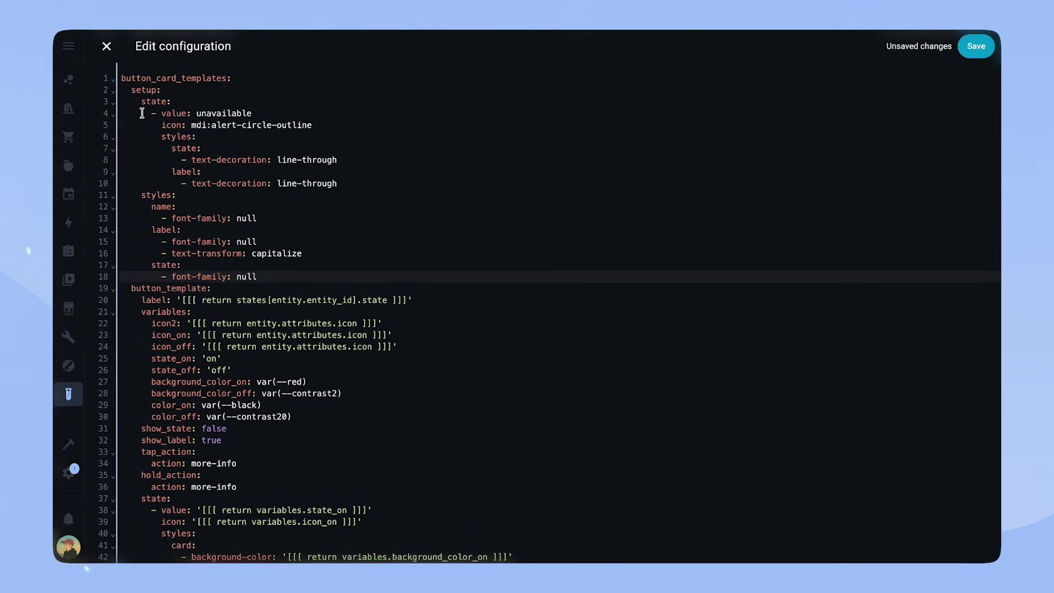
{"action": "left_click_drag", "start_coordinate": [191, 125], "coordinate": [312, 125]}
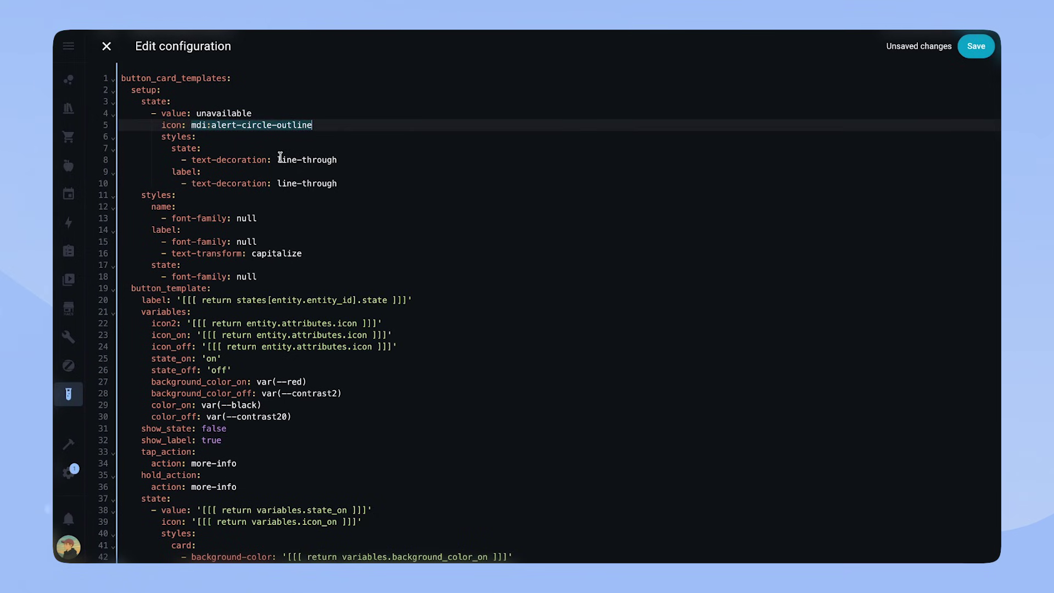
{"action": "left_click", "coordinate": [196, 194]}
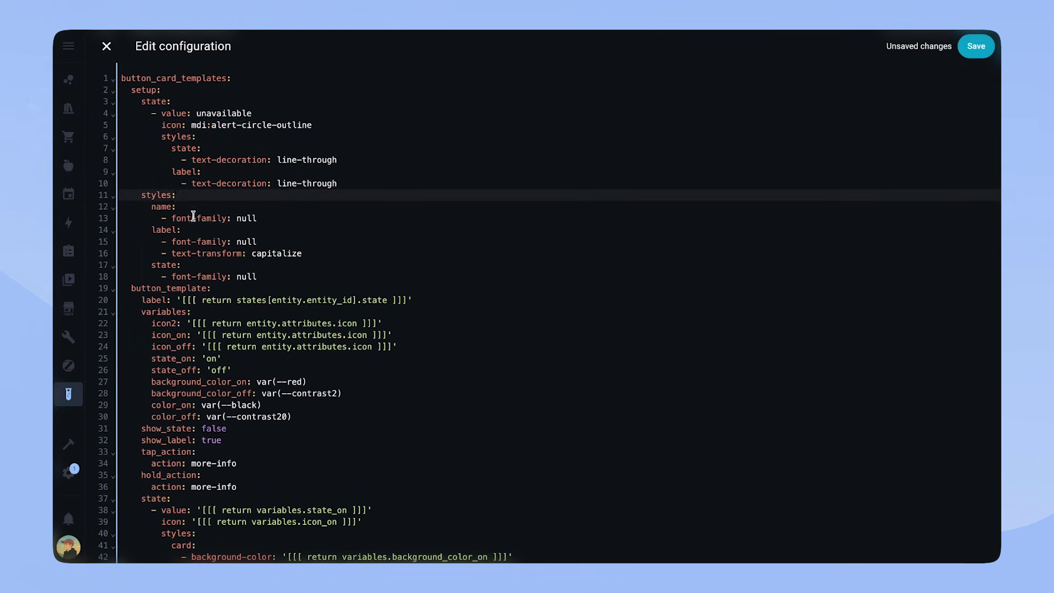
Step: Add template: setup under switch_template and save the raw configuration
{"action": "scroll", "coordinate": [298, 291], "scroll_direction": "down", "scroll_amount": 20}
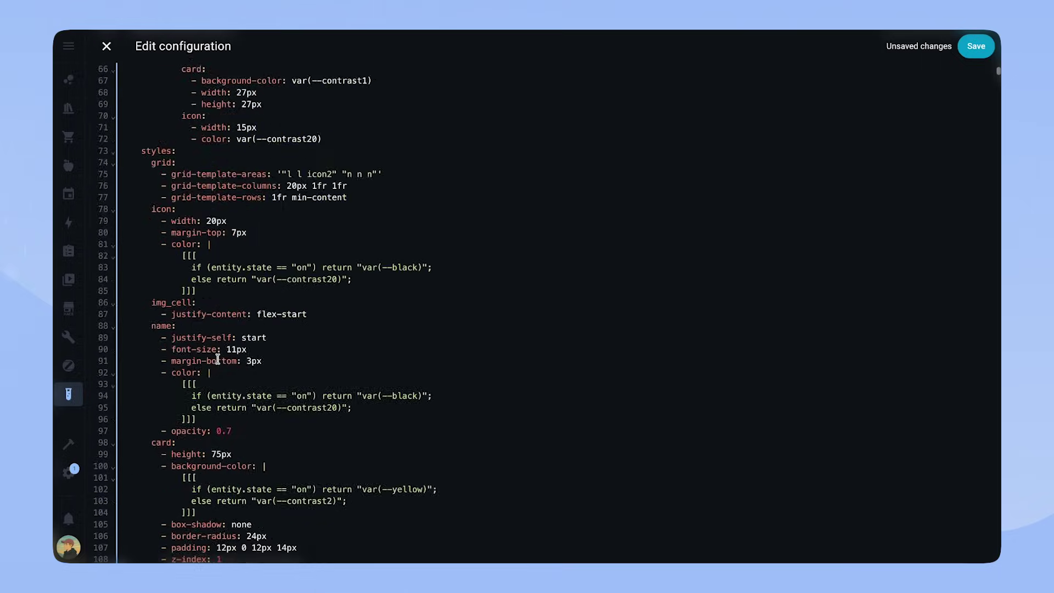
{"action": "scroll", "coordinate": [217, 359], "scroll_direction": "down", "scroll_amount": 10}
{"action": "left_click", "coordinate": [218, 351]}
{"action": "key", "text": "Return"}
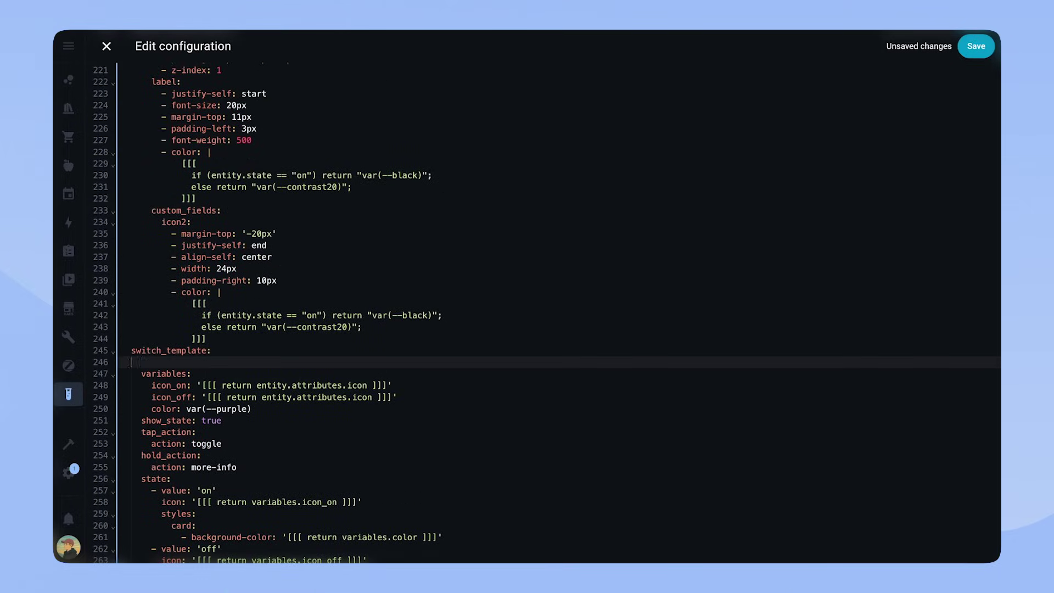
{"action": "type", "text": "template: setup"}
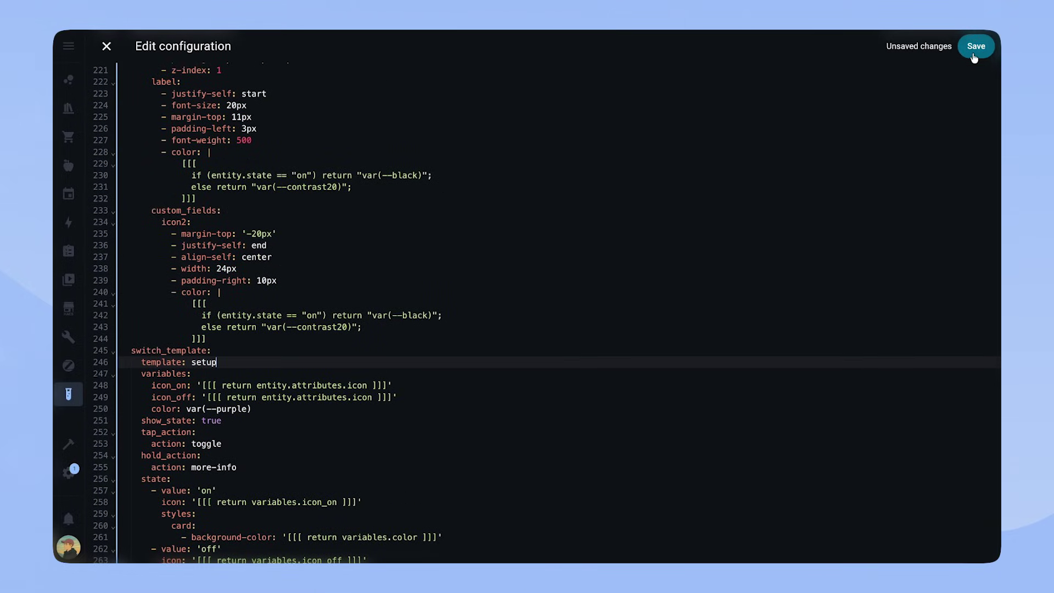
{"action": "left_click", "coordinate": [976, 50]}
Step: Switch the second grid card's entity to the unavailable desktop battery sensor (sensor.desk…), then save and finish editing
{"action": "left_click", "coordinate": [411, 298]}
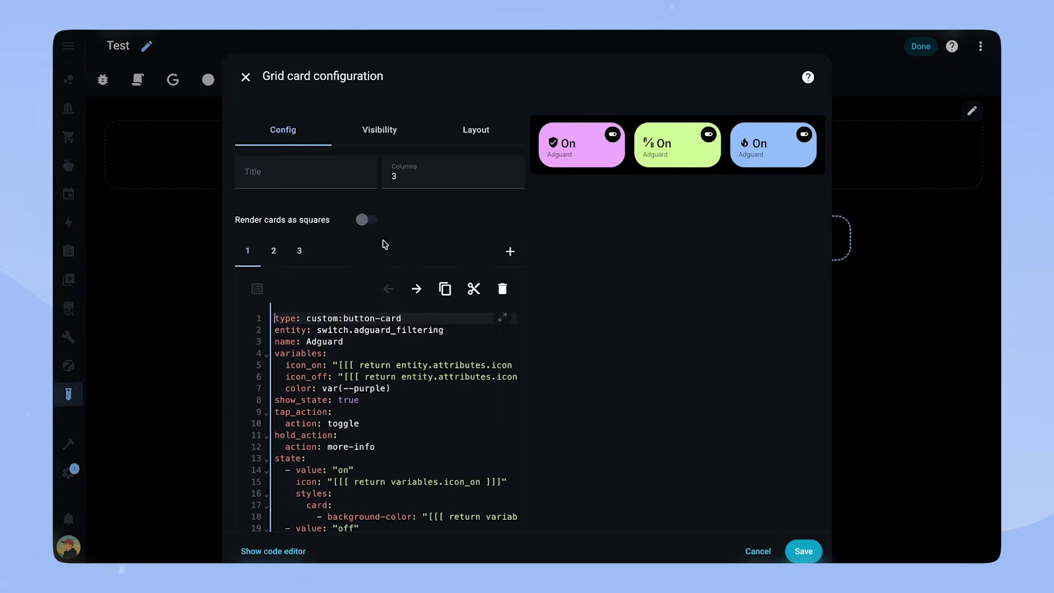
{"action": "left_click", "coordinate": [274, 250]}
{"action": "type", "text": "sensor.desk"}
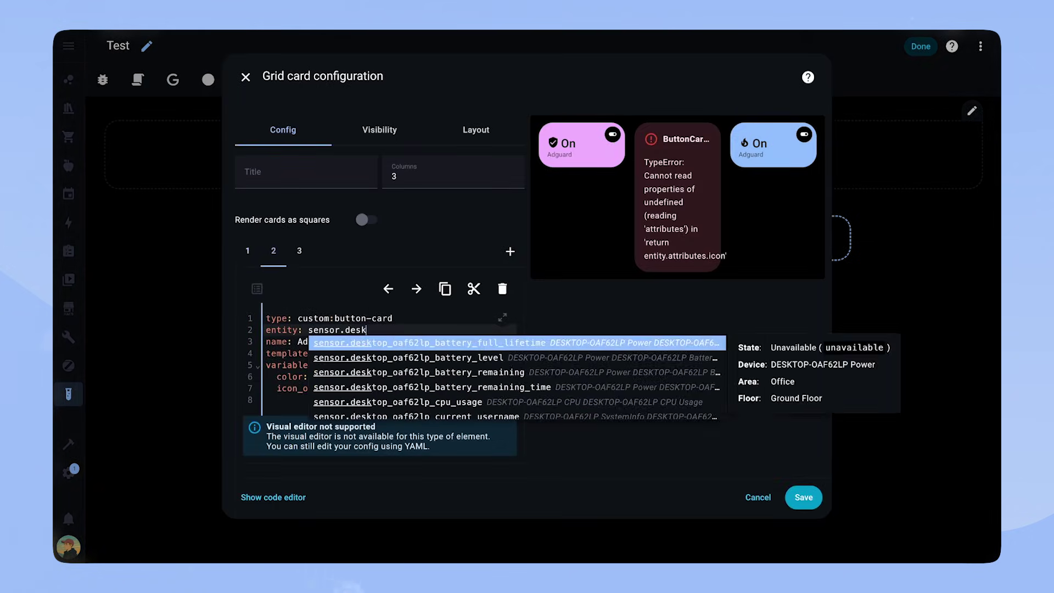
{"action": "key", "text": "Return"}
{"action": "left_click", "coordinate": [803, 497]}
{"action": "left_click", "coordinate": [920, 46]}
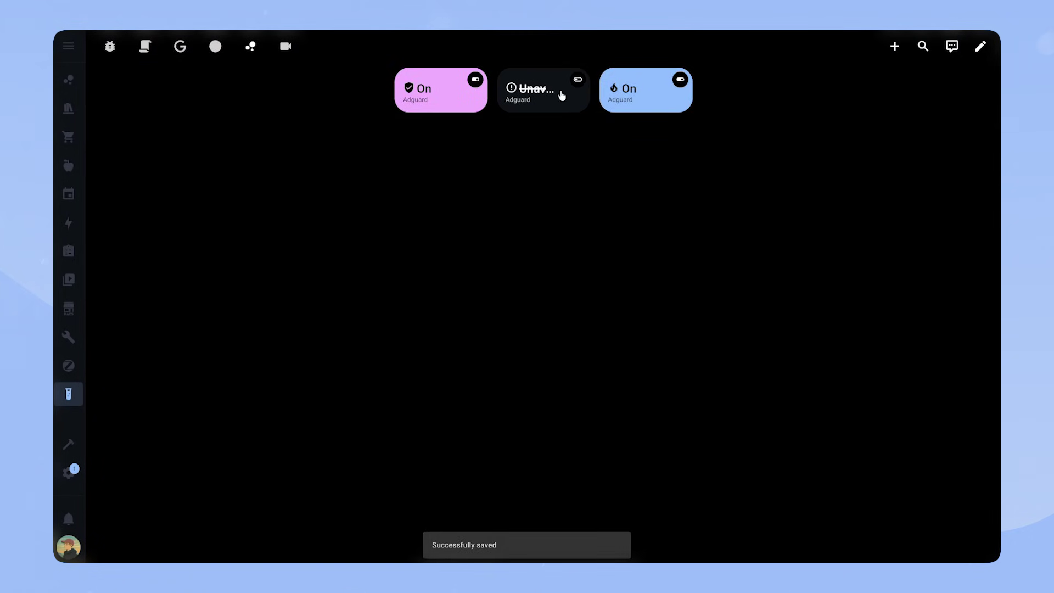